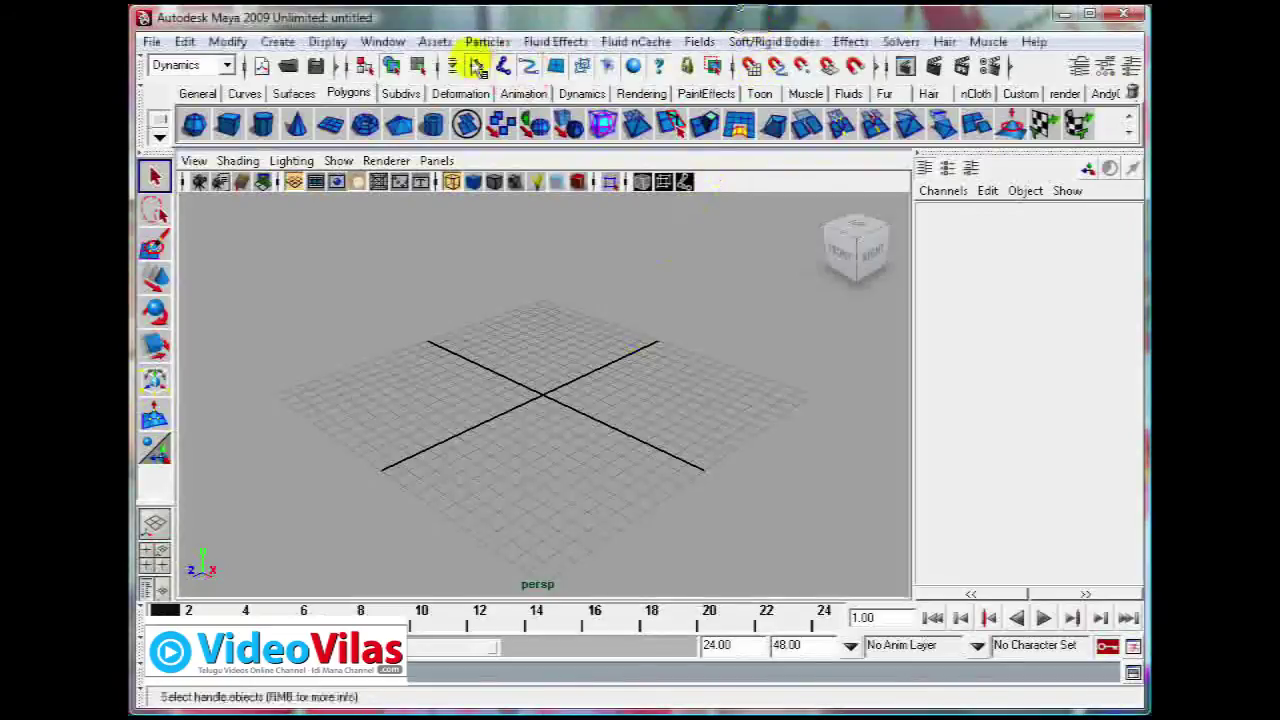
Browse the Particles and Rigid Bodies menu commands.
left_click(614, 279)
left_click(483, 44)
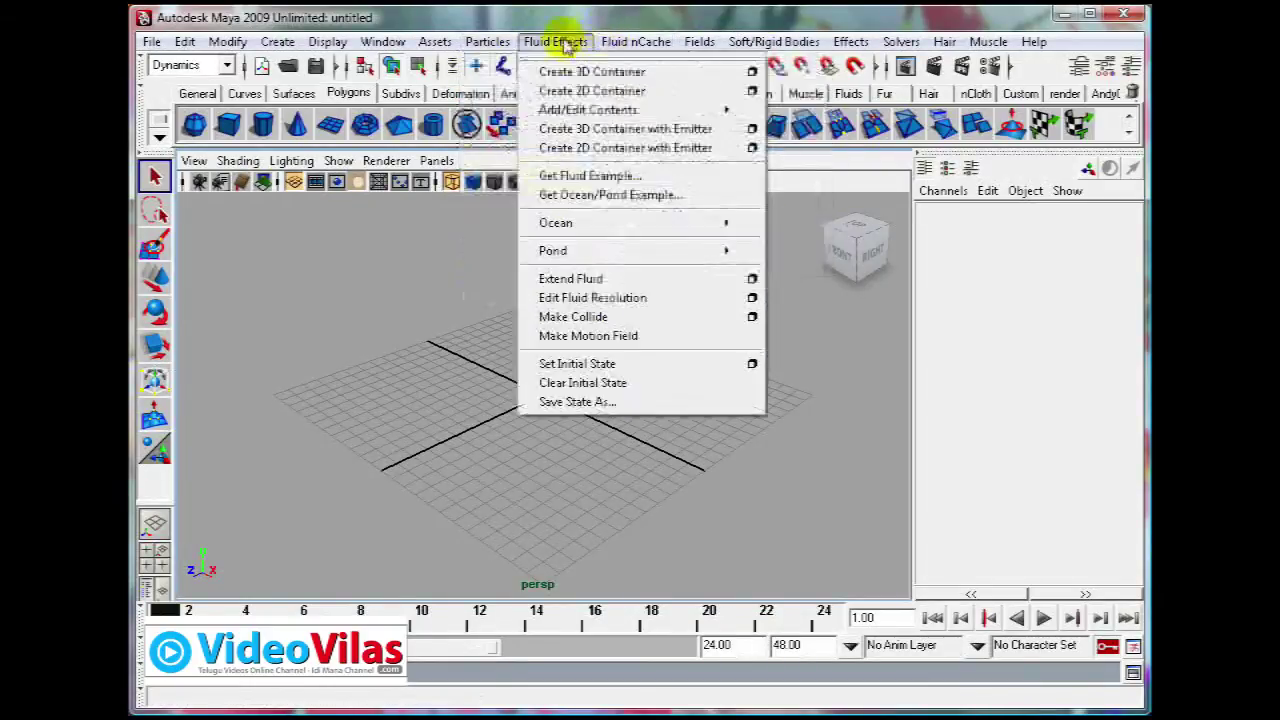
mouse_move(628, 46)
mouse_move(706, 46)
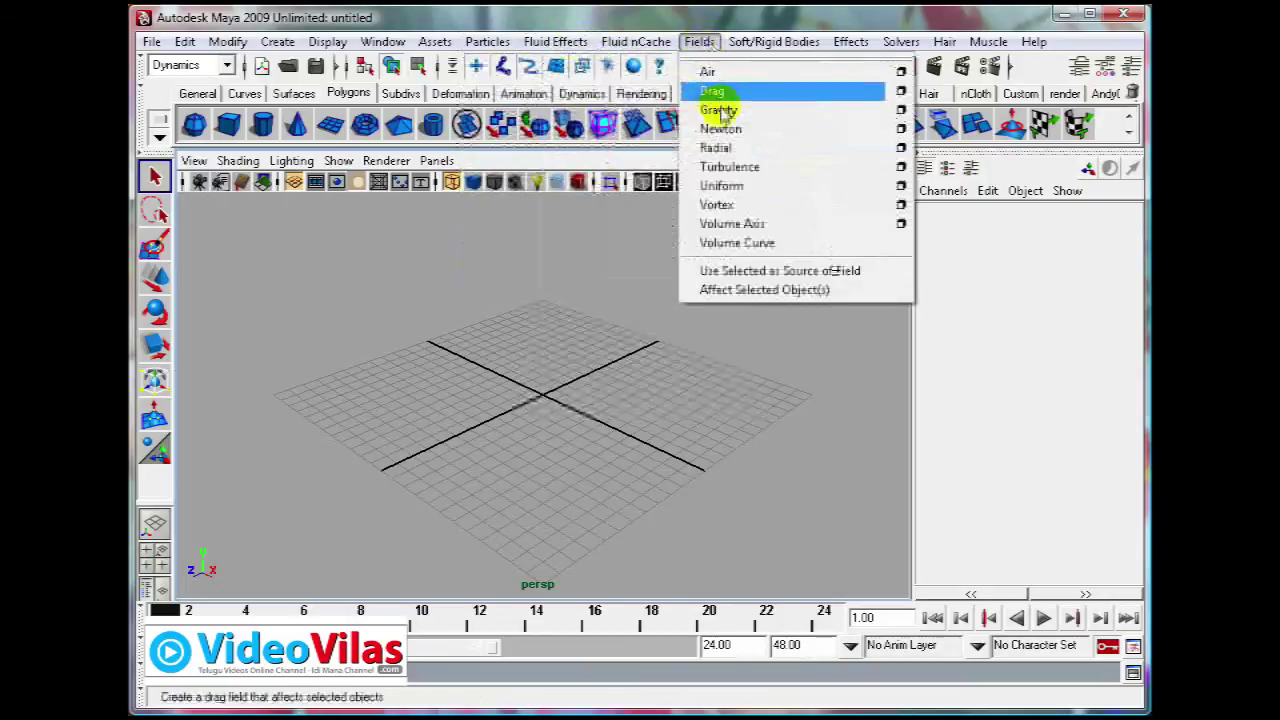
left_click(727, 36)
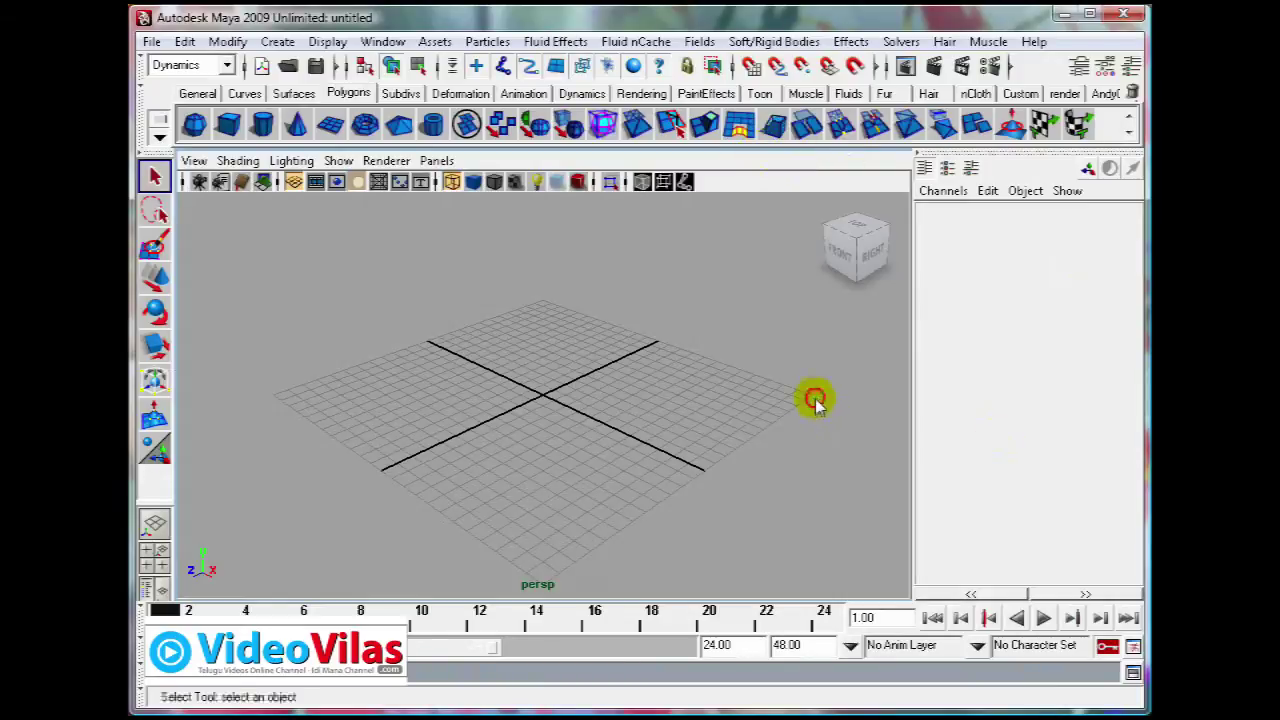
Tear off the Effects menu into a floating window and move it aside.
left_click(848, 42)
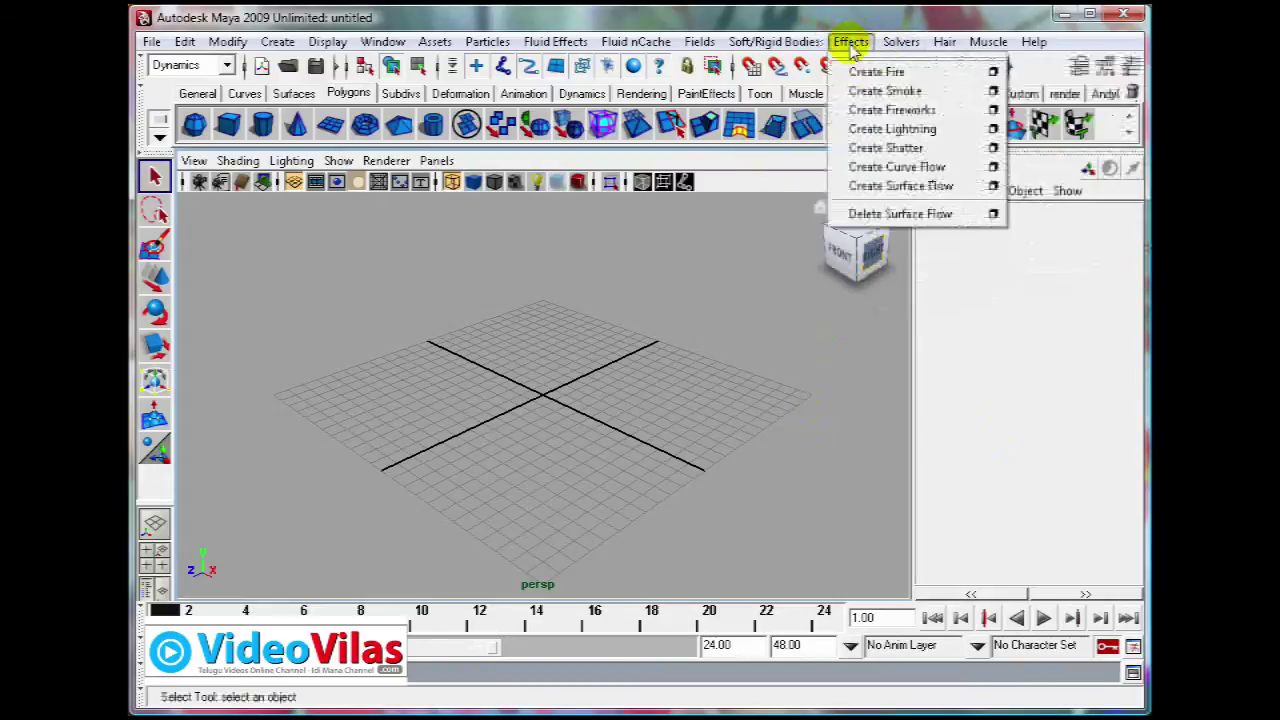
left_click(866, 61)
left_click_drag(850, 37, 923, 119)
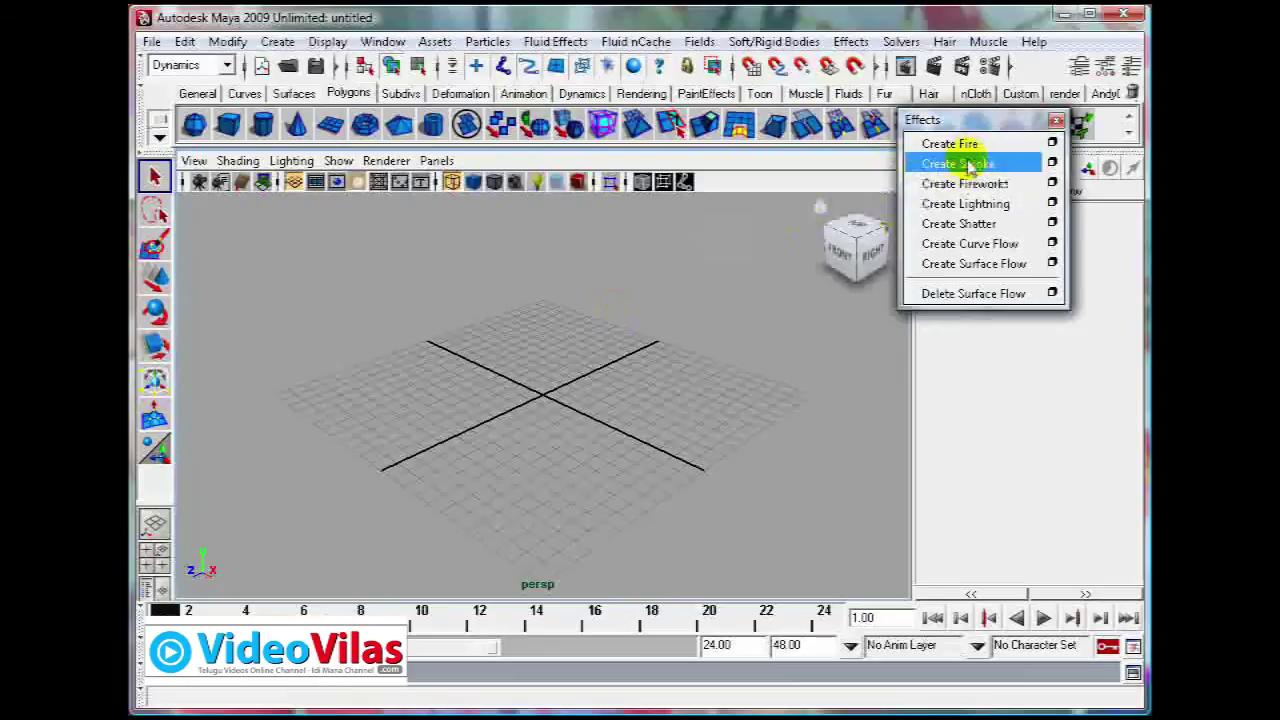
Create a polygon cylinder and make it emit fire with Create Fire.
left_click(262, 126)
left_click_drag(586, 429, 611, 423, "alt")
right_click_drag(611, 423, 662, 470, "alt")
left_click(646, 442)
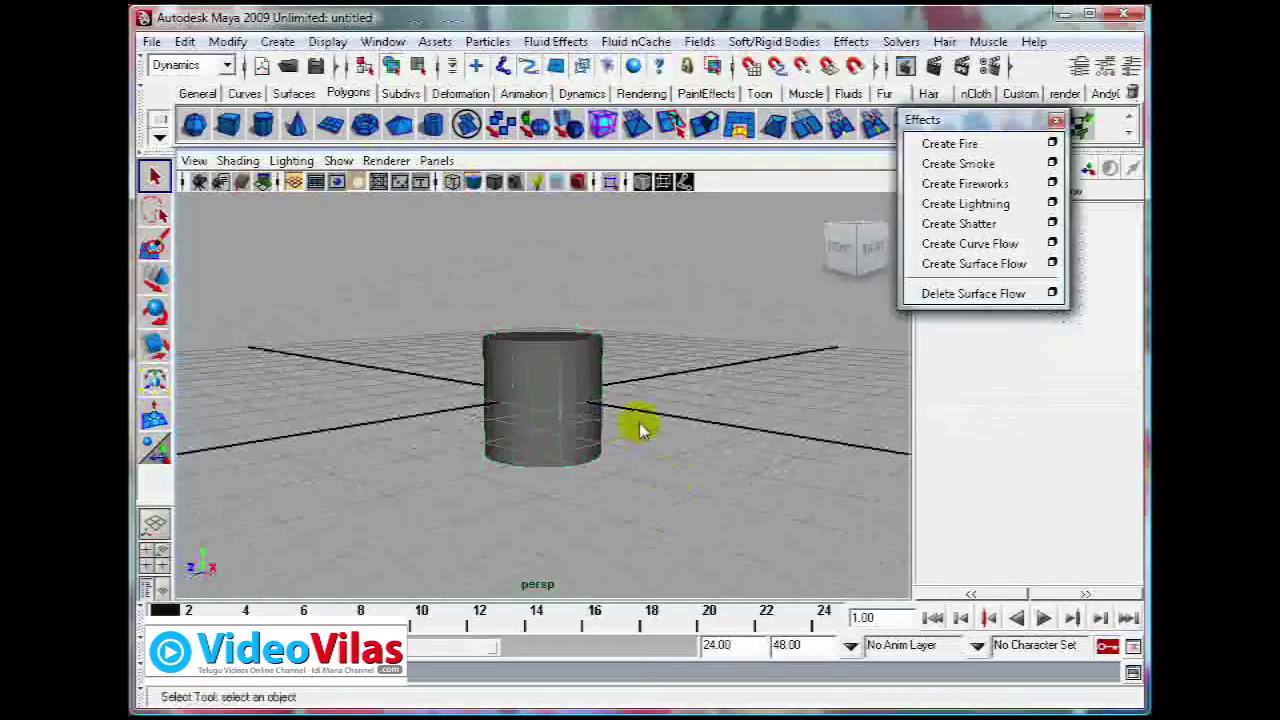
right_click_drag(645, 395, 620, 470, "alt")
left_click(559, 466)
left_click(952, 143)
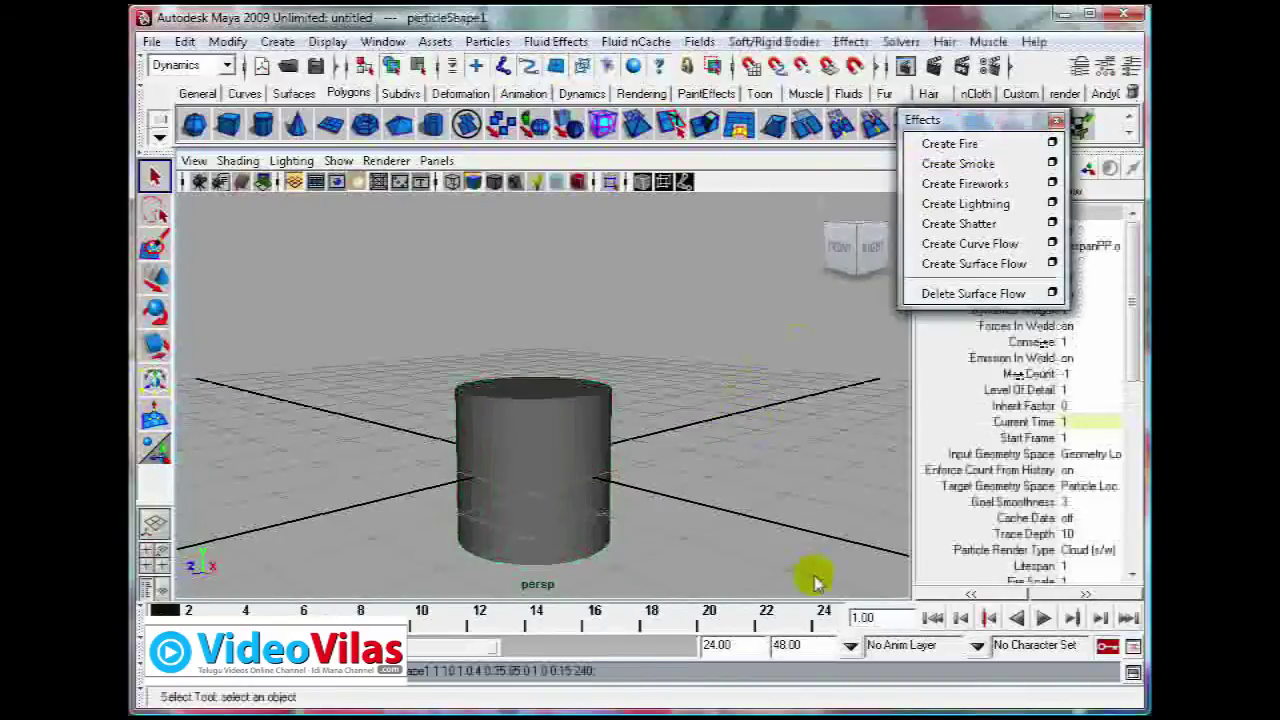
Extend playback to 48 frames, stop at frame 30, and render that frame.
left_click_drag(493, 648, 800, 647)
left_click(1043, 618)
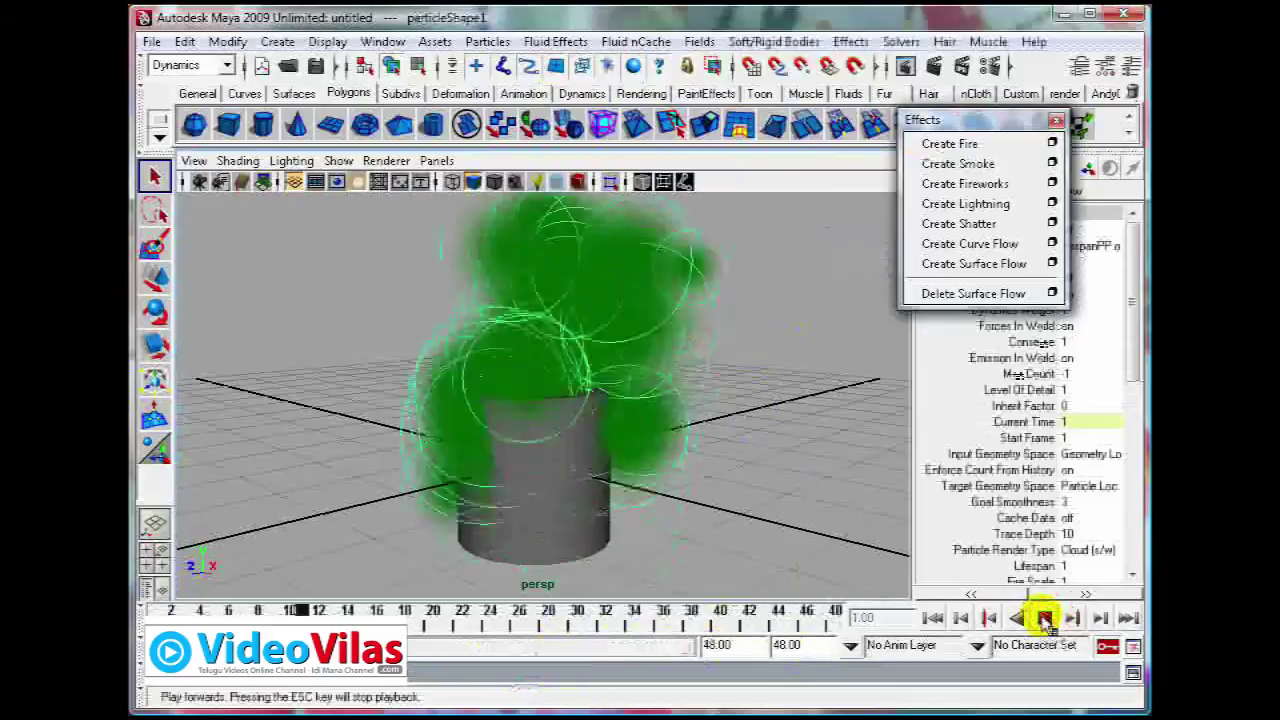
left_click(1043, 618)
left_click_drag(731, 531, 674, 434, "alt")
right_click_drag(674, 434, 693, 455, "alt")
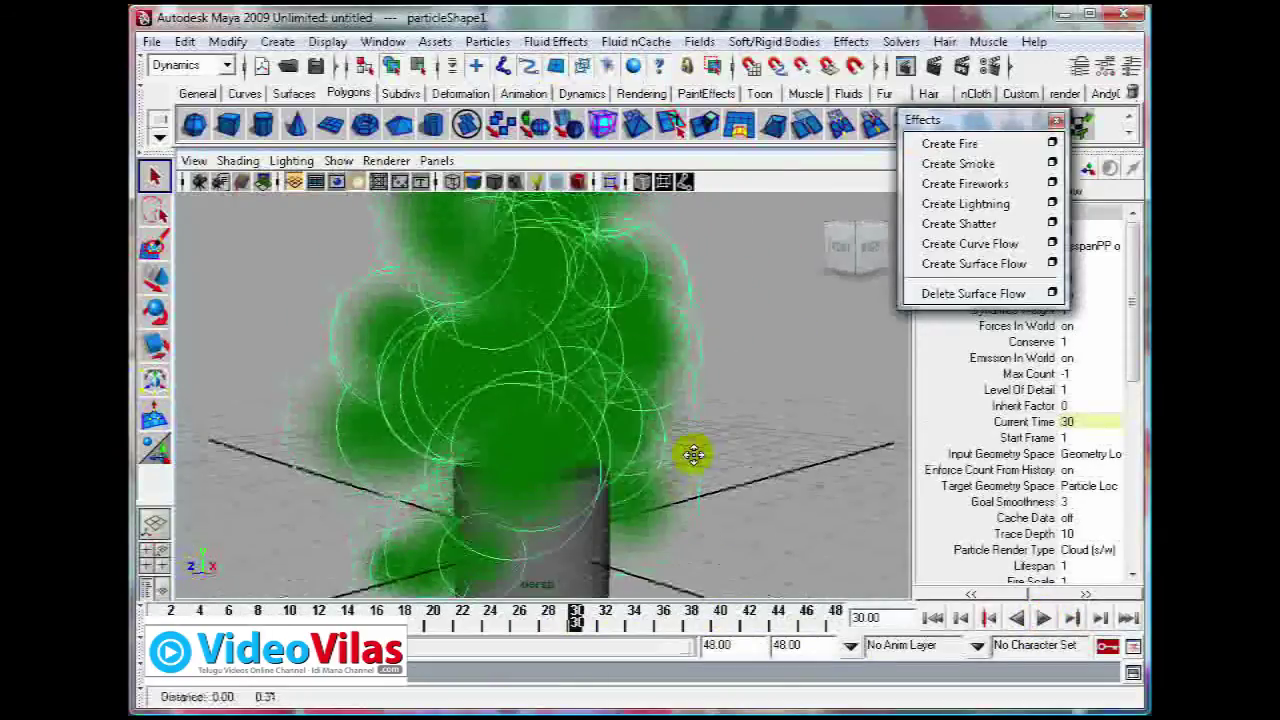
left_click(933, 65)
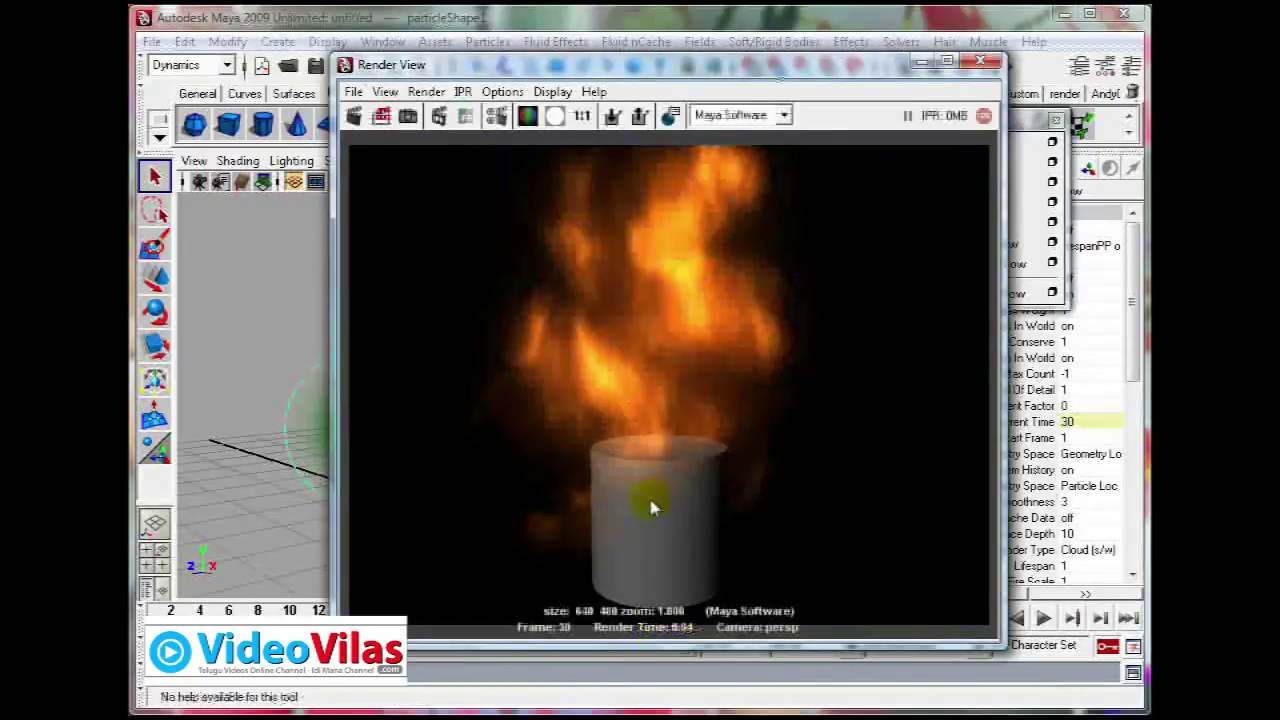
Replay the fire to frame 41, render it, then close Render View.
left_click(975, 65)
left_click(1043, 618)
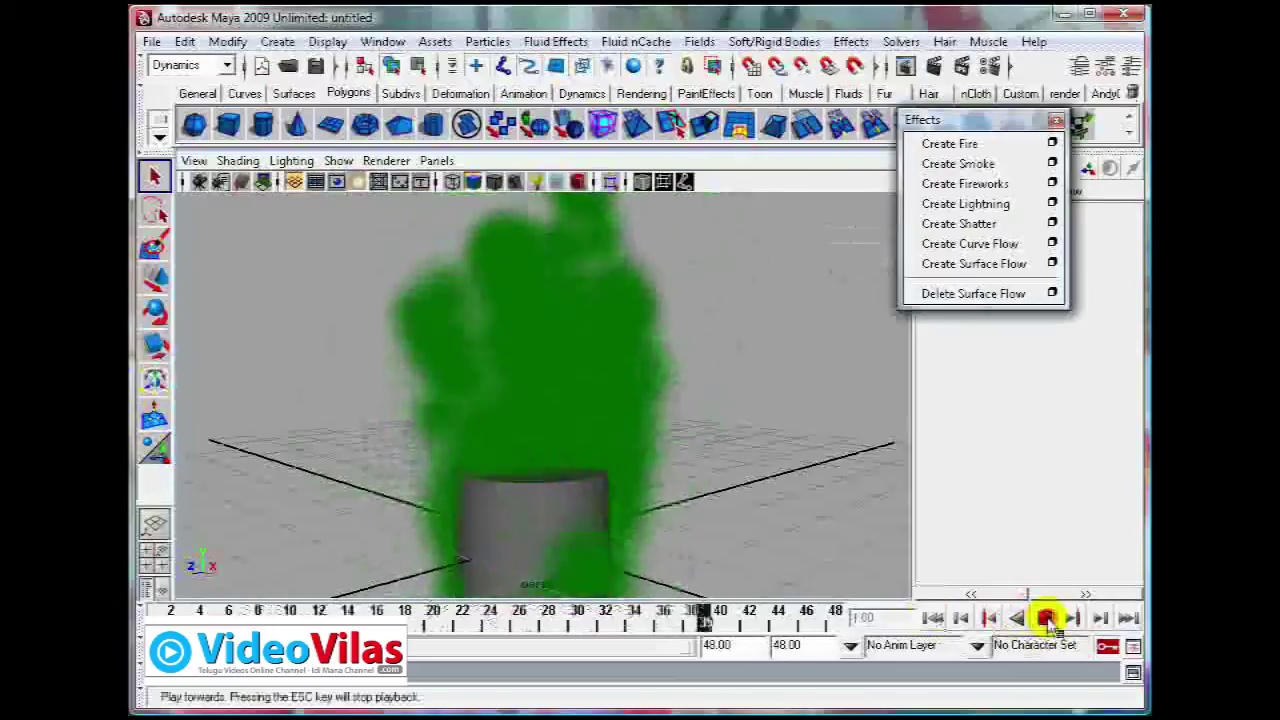
left_click(1046, 617)
left_click(932, 66)
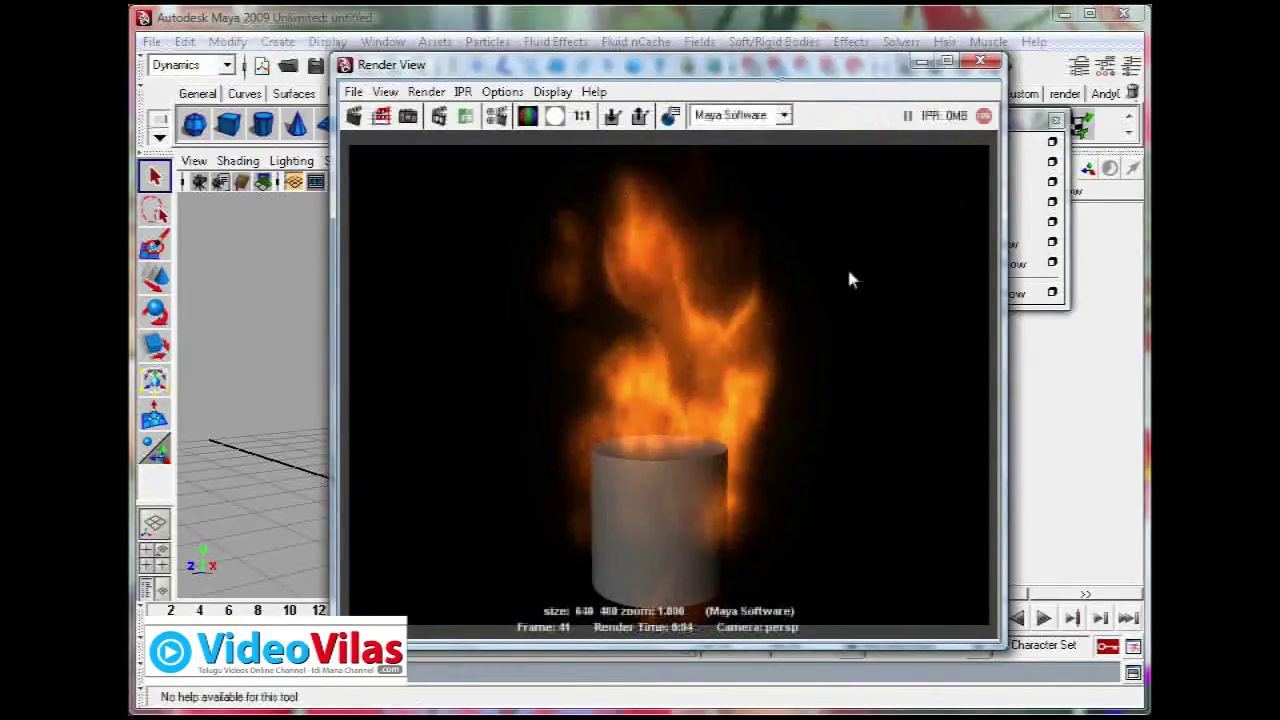
left_click(983, 63)
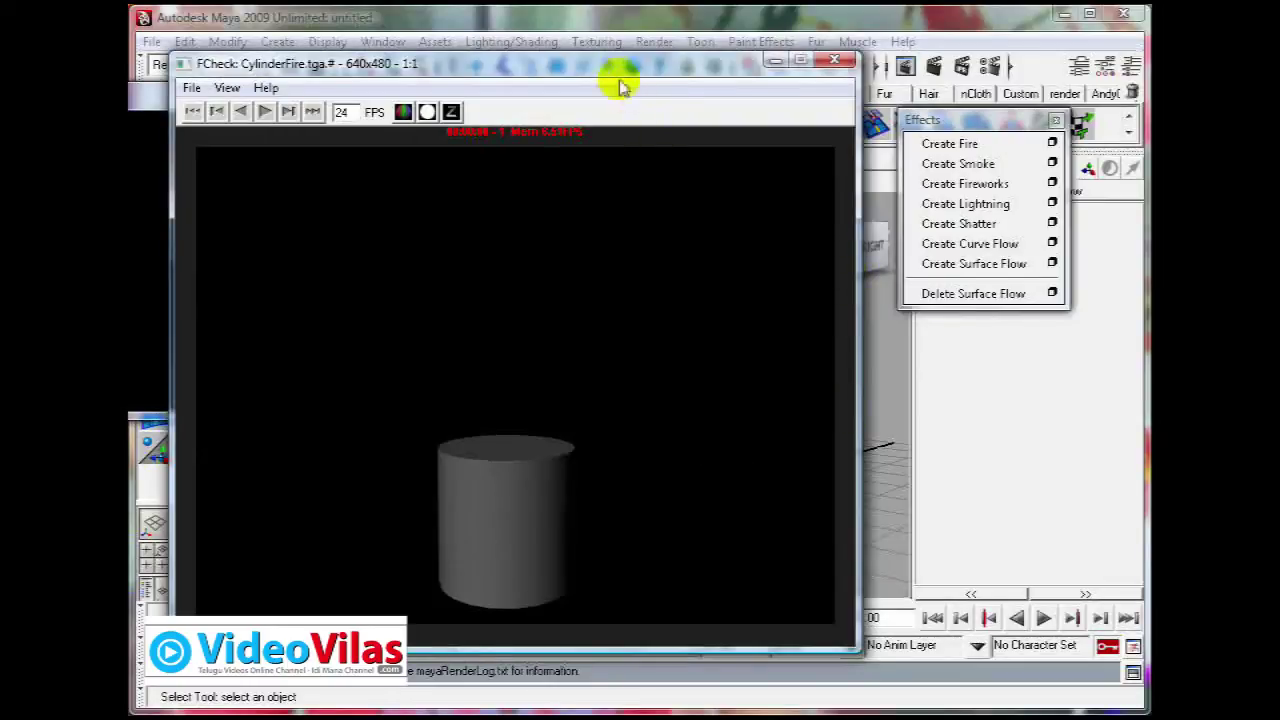
Play the rendered fire sequence in FCheck, stop it, and close the viewer.
left_click(264, 111)
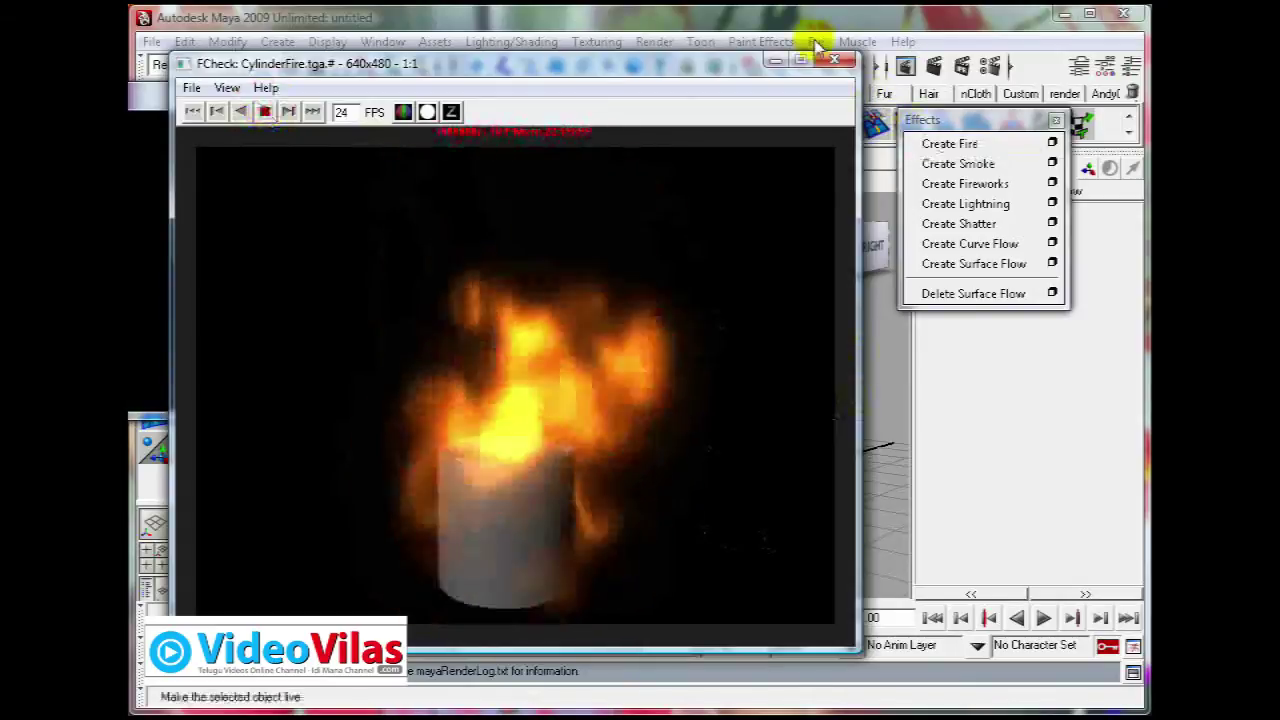
left_click(950, 144)
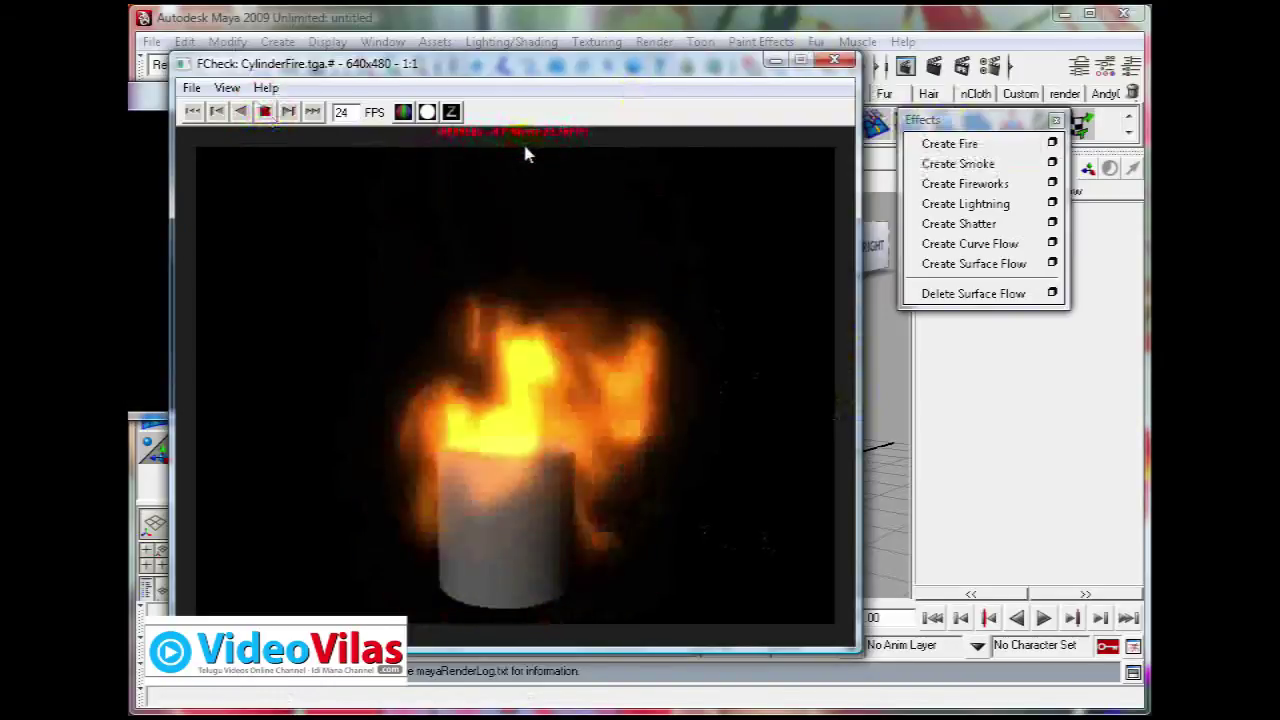
left_click(265, 112)
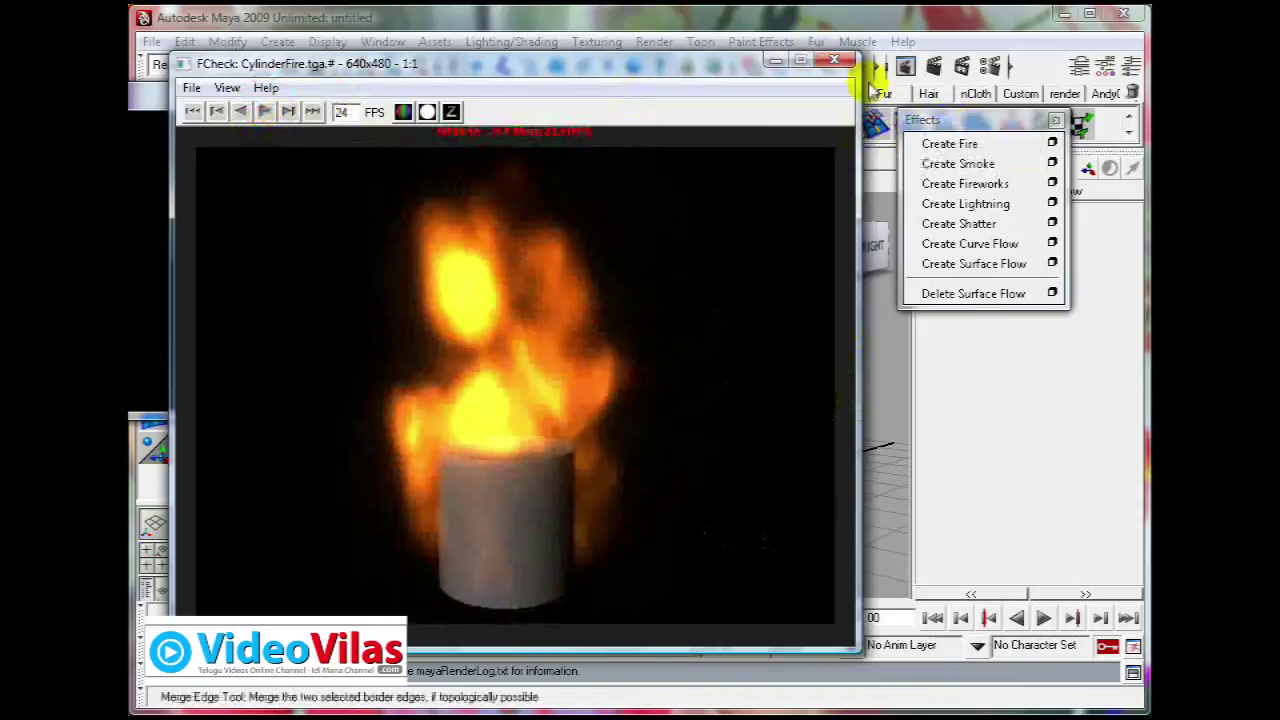
left_click(836, 62)
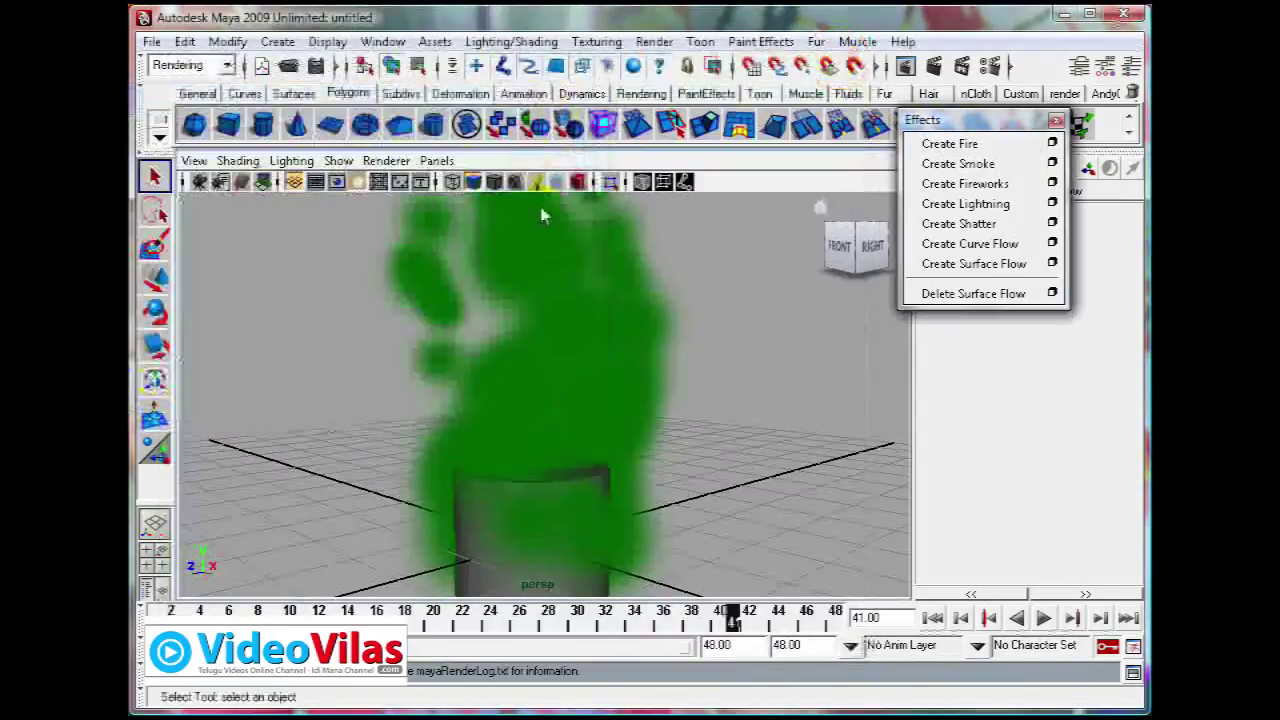
Add a polygon cube beside the fire cylinder and scale it down to 0.366.
right_click_drag(752, 388, 693, 408, "alt")
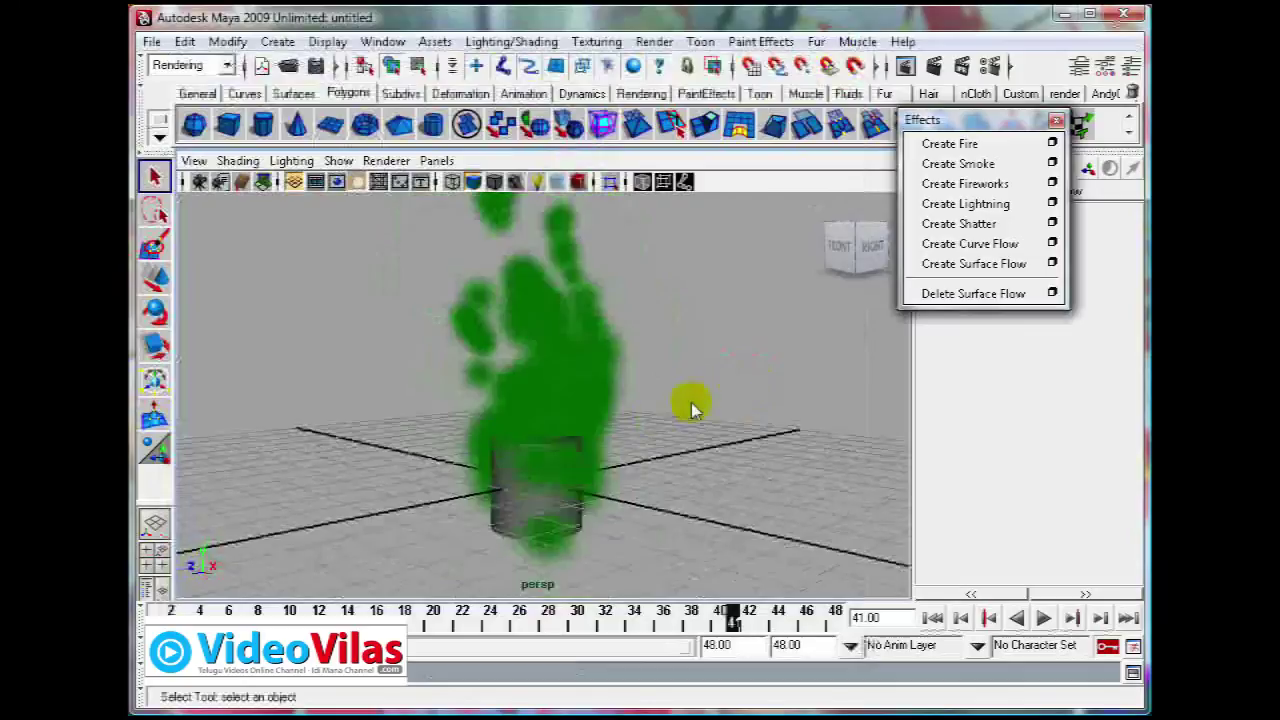
left_click_drag(663, 422, 659, 430, "alt")
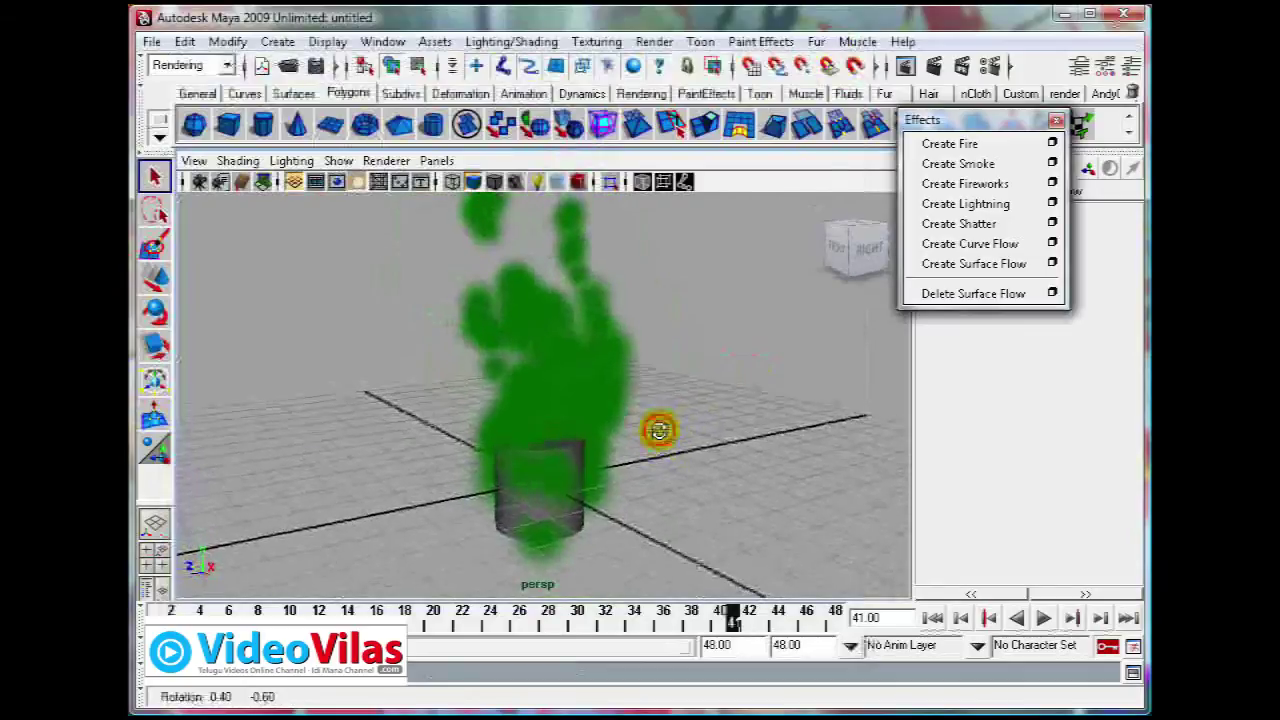
left_click(228, 122)
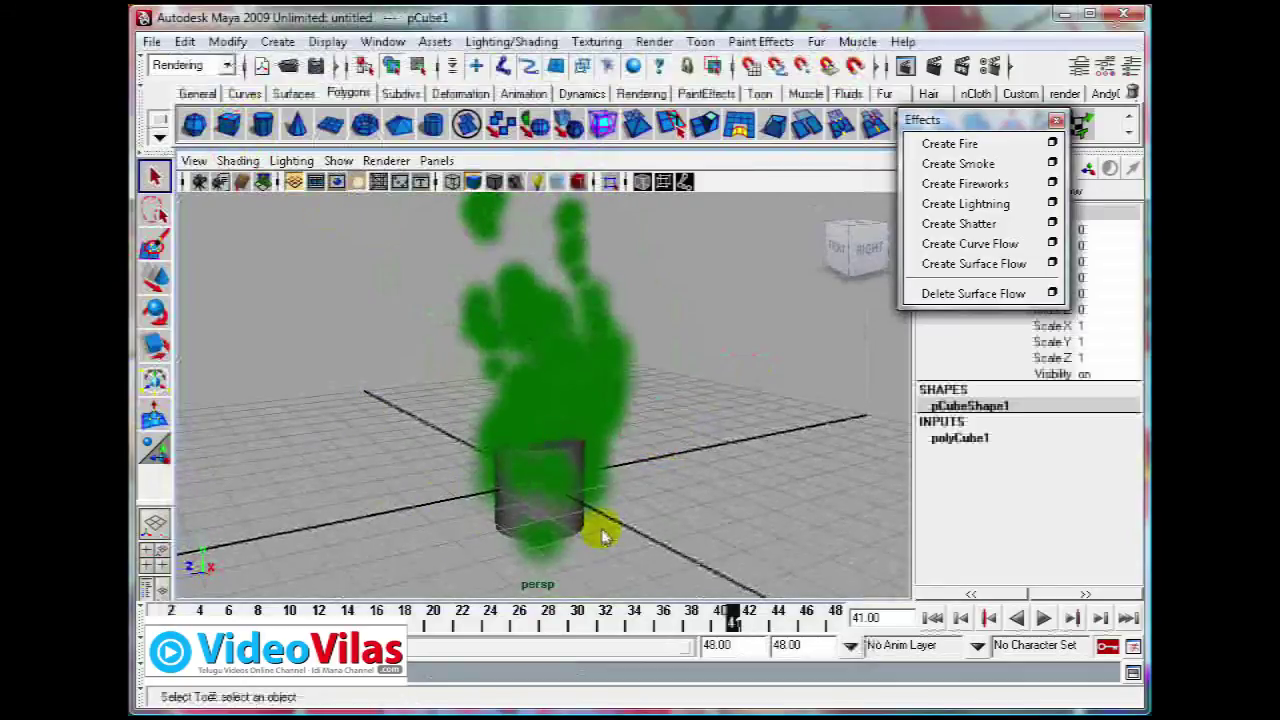
key("w")
left_click_drag(487, 492, 352, 587)
key("r")
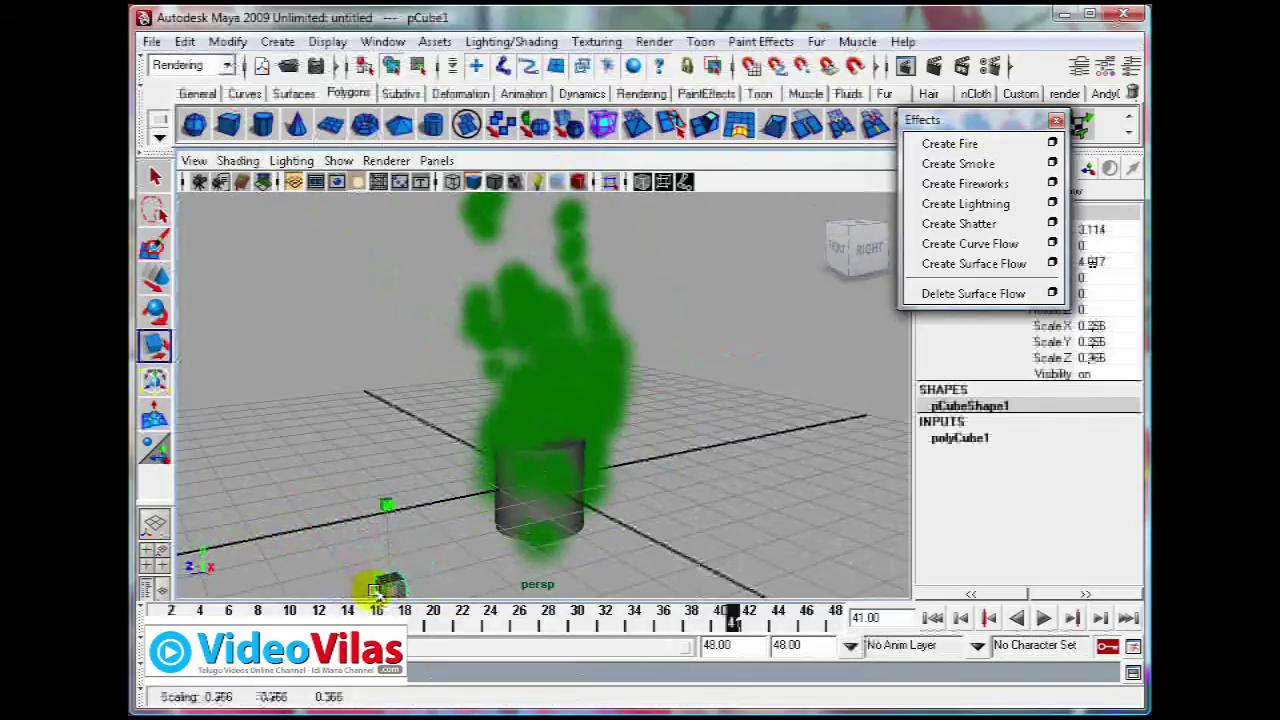
Place the second cube to the right, 5.767 units high, then select the ground cube.
key("w")
left_click_drag(388, 585, 778, 488)
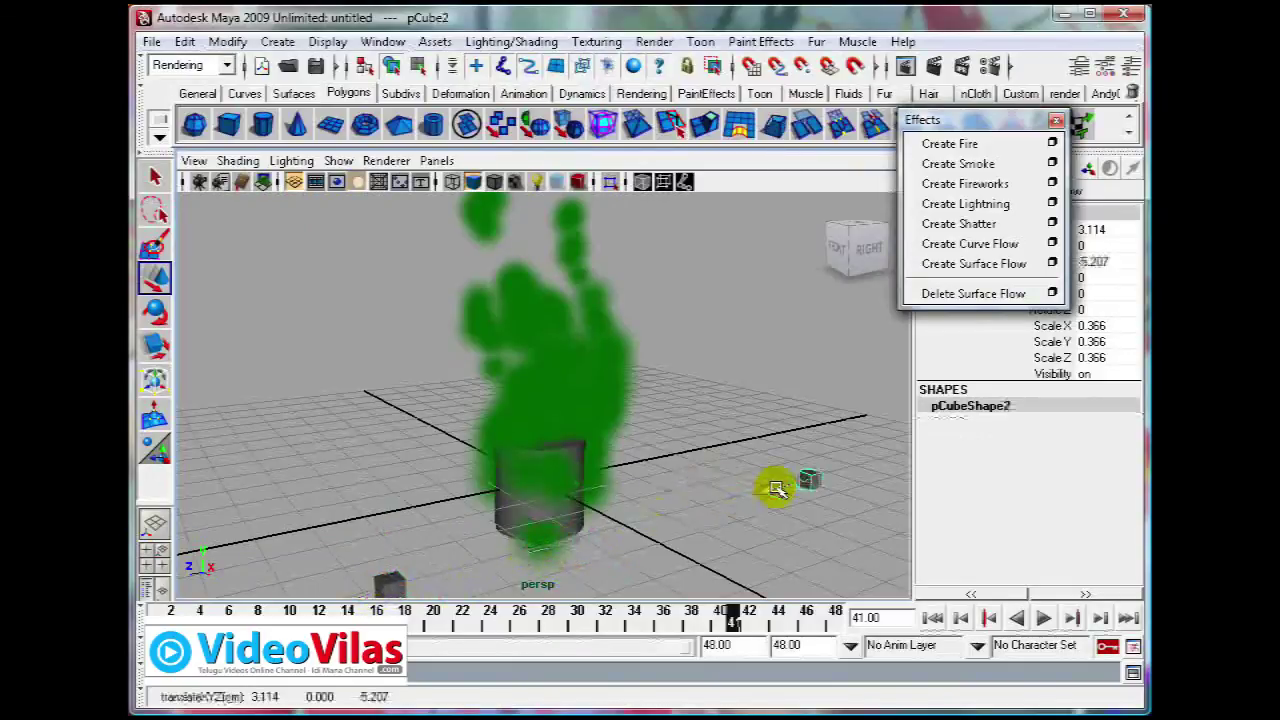
left_click_drag(815, 413, 797, 199)
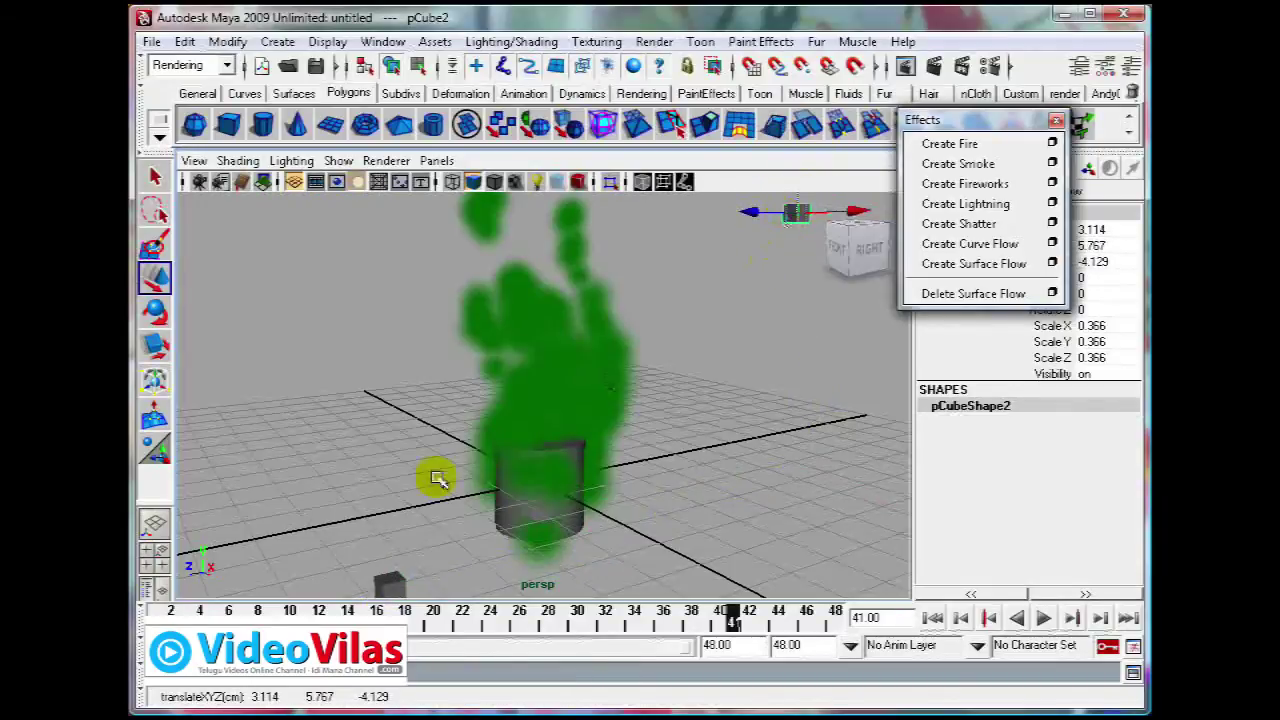
left_click(397, 580)
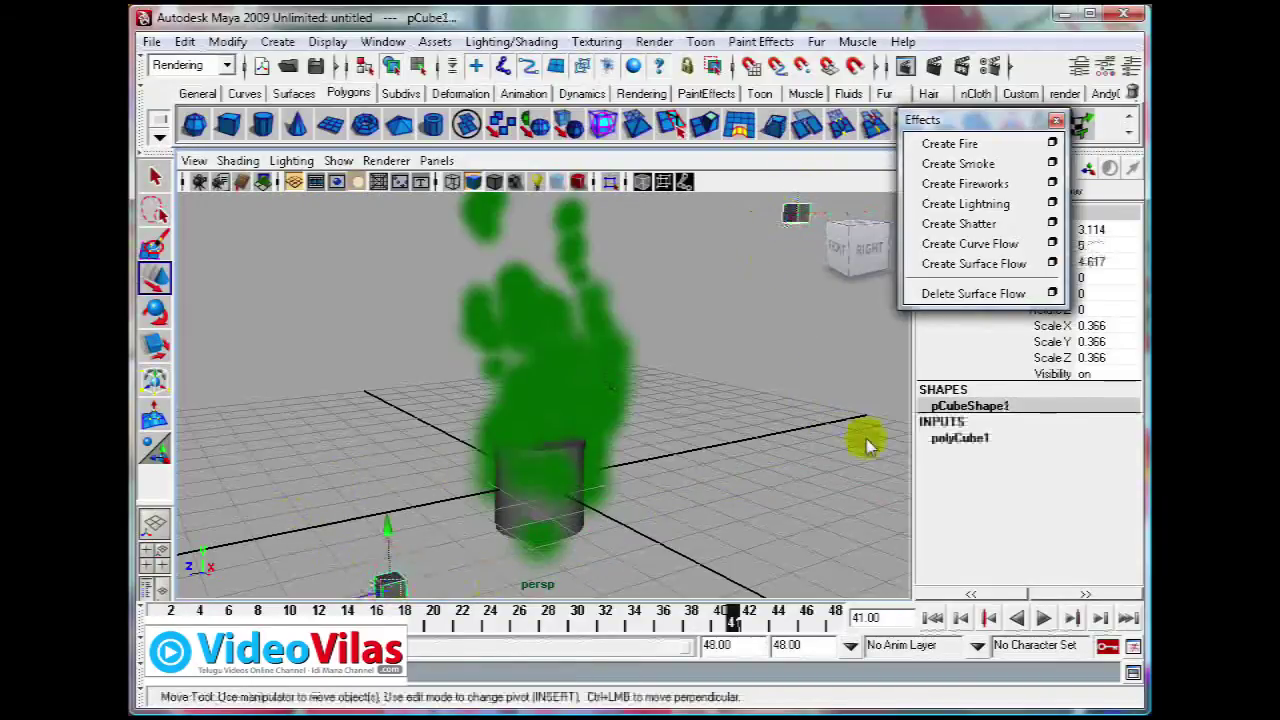
Create lightning between the two cubes and test-render it at frame 37.
left_click(968, 205)
left_click_drag(729, 409, 790, 473, "alt")
left_click(737, 485)
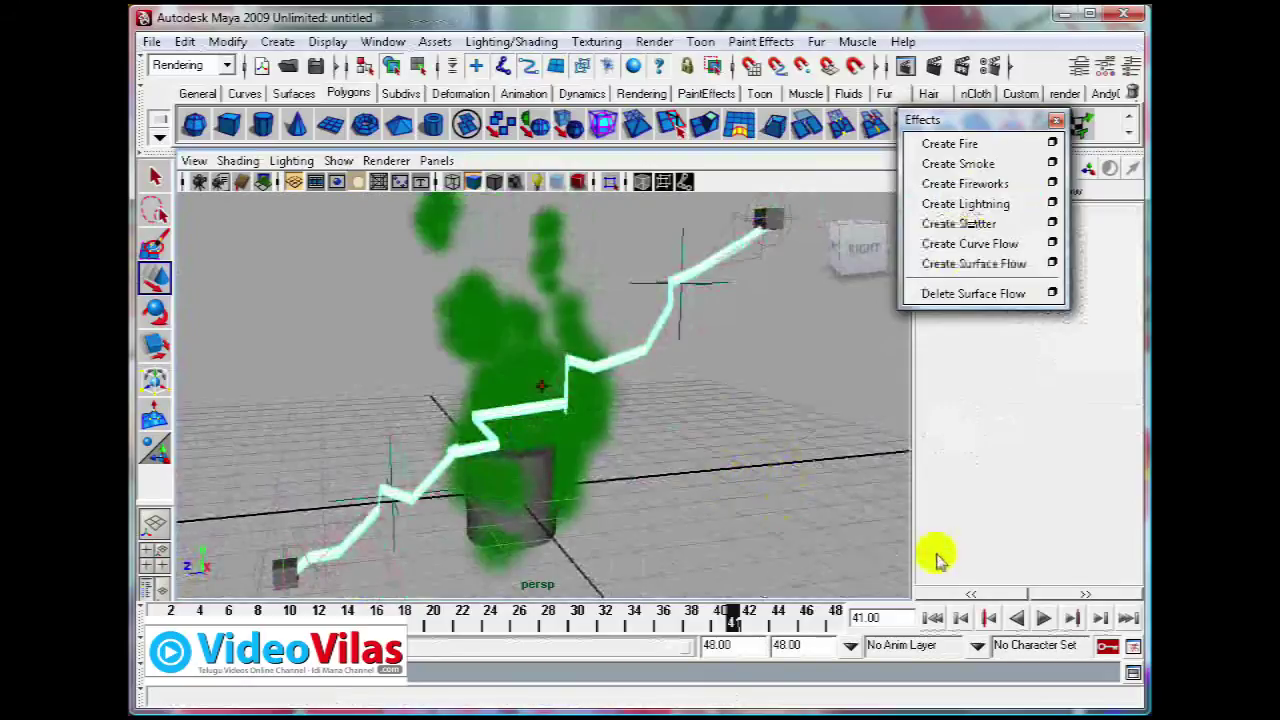
left_click(936, 618)
left_click(1043, 618)
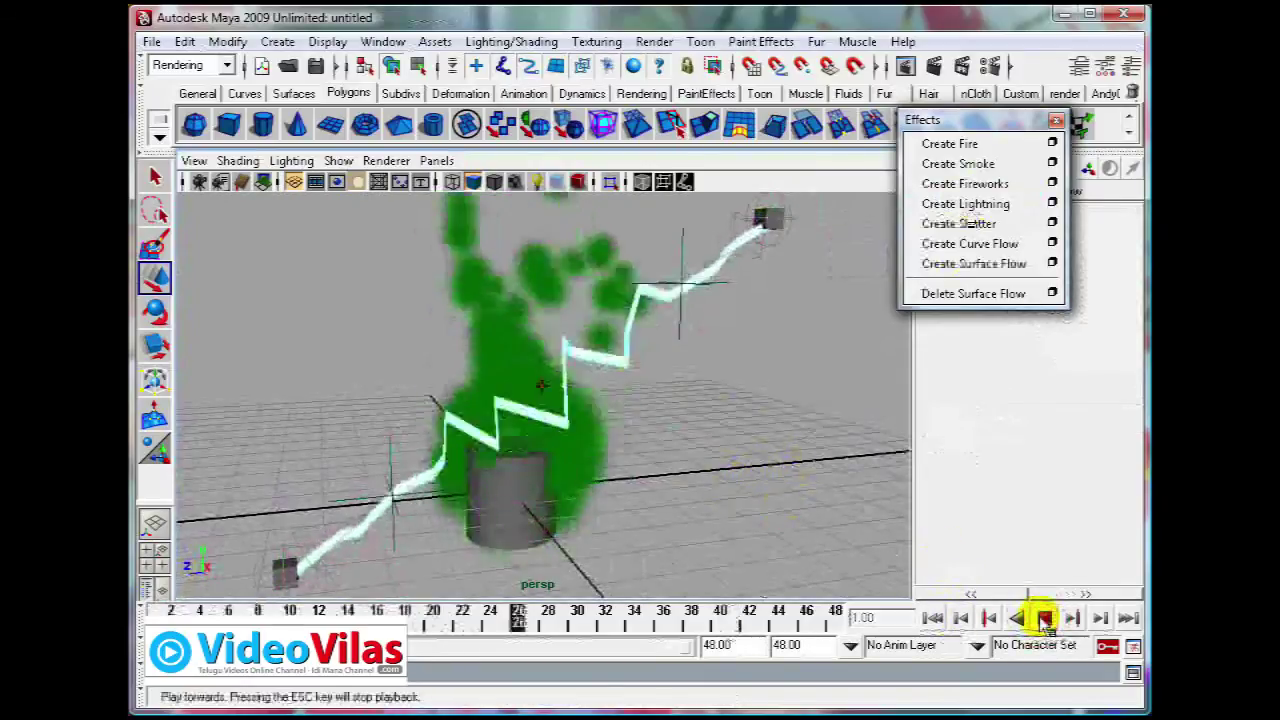
left_click(1043, 618)
left_click(934, 66)
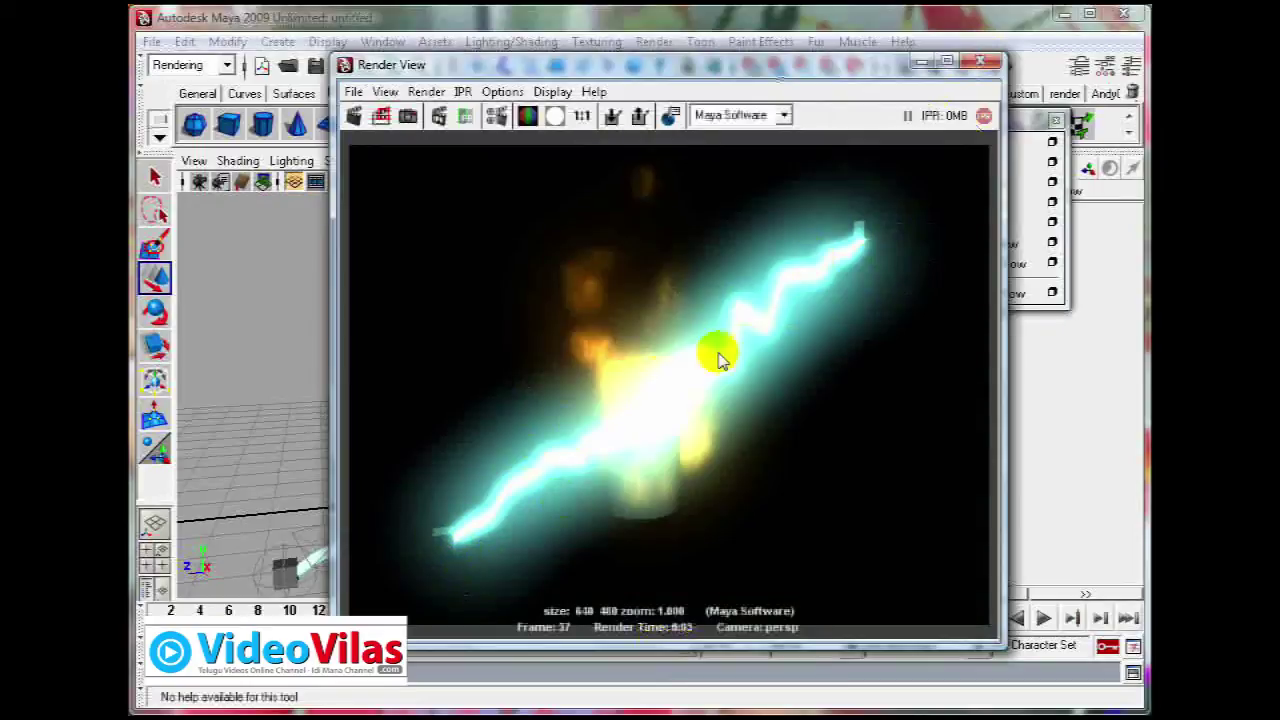
Bring the camera closer, re-render frame 37, then select the lightning bolt.
left_click(980, 62)
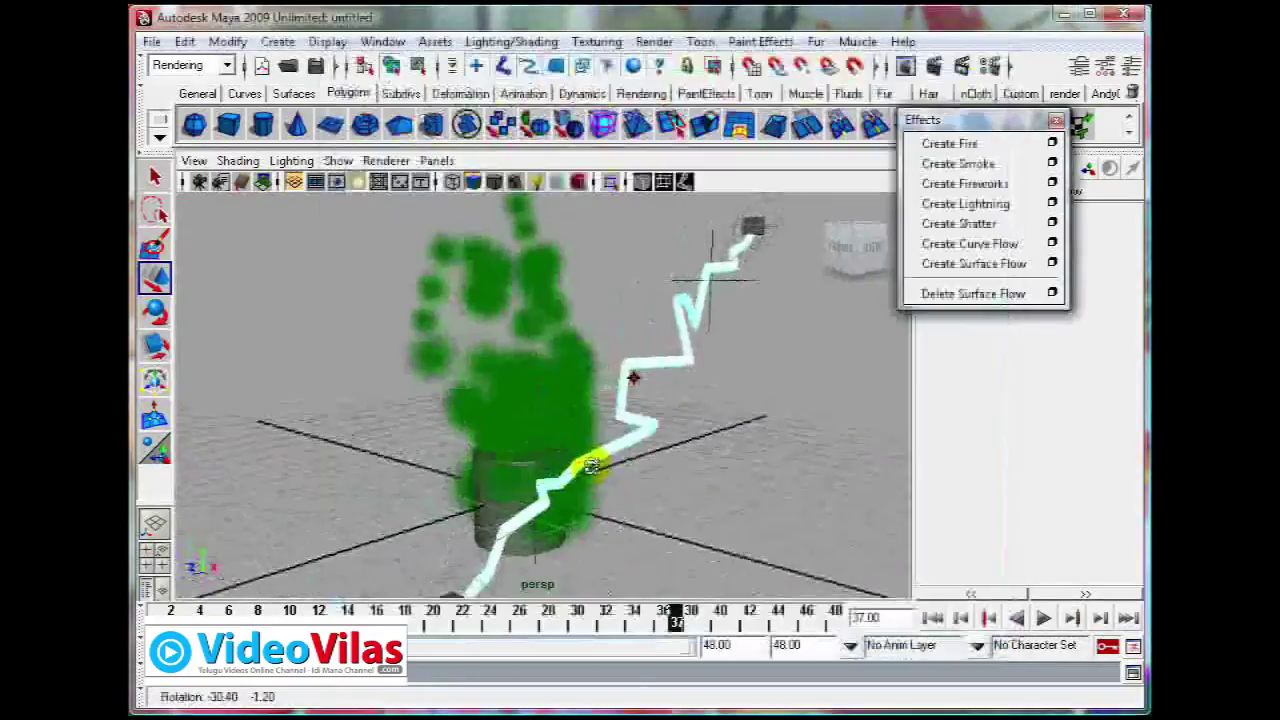
left_click_drag(594, 503, 654, 497, "alt")
right_click_drag(654, 497, 602, 502, "alt")
left_click_drag(603, 506, 620, 491, "alt")
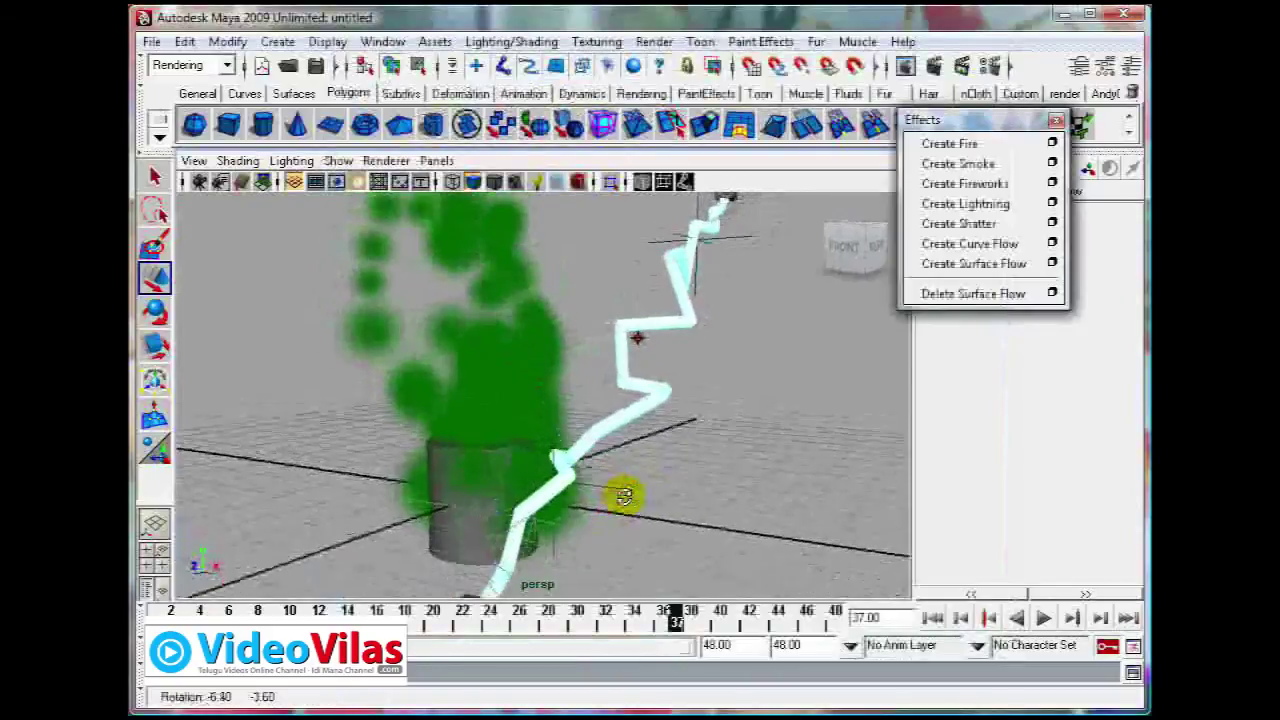
left_click(905, 65)
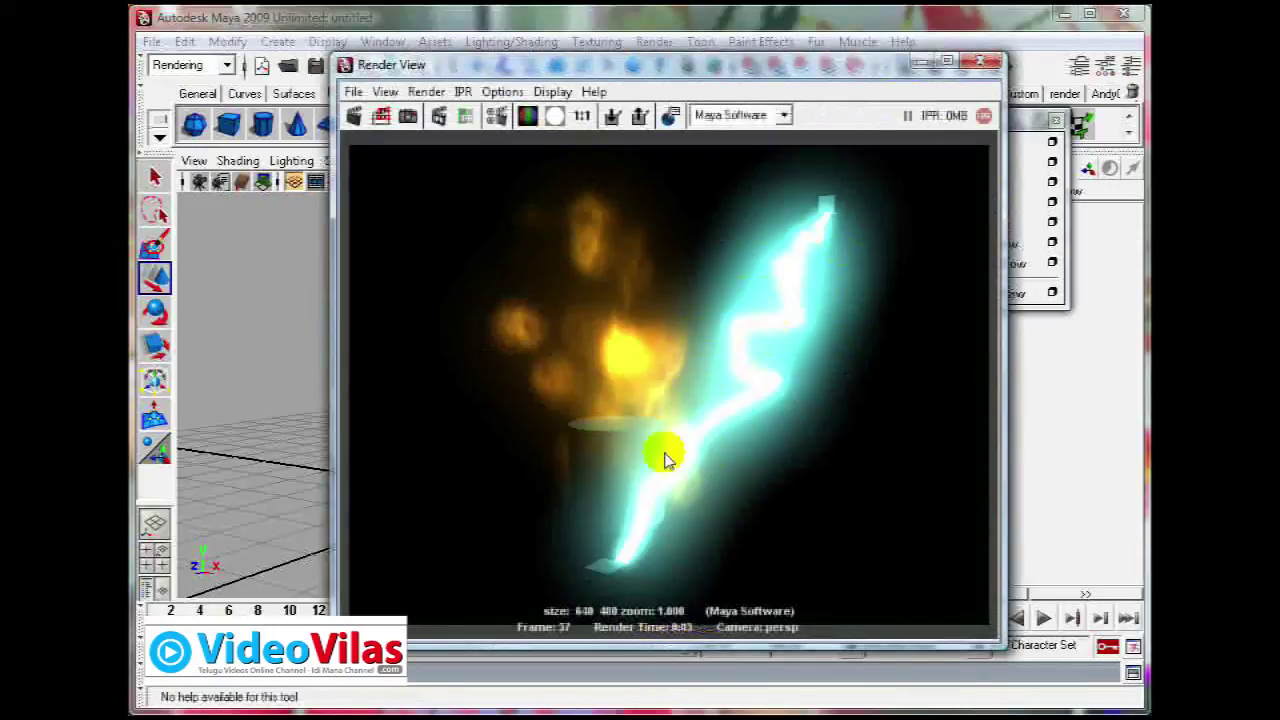
left_click(978, 68)
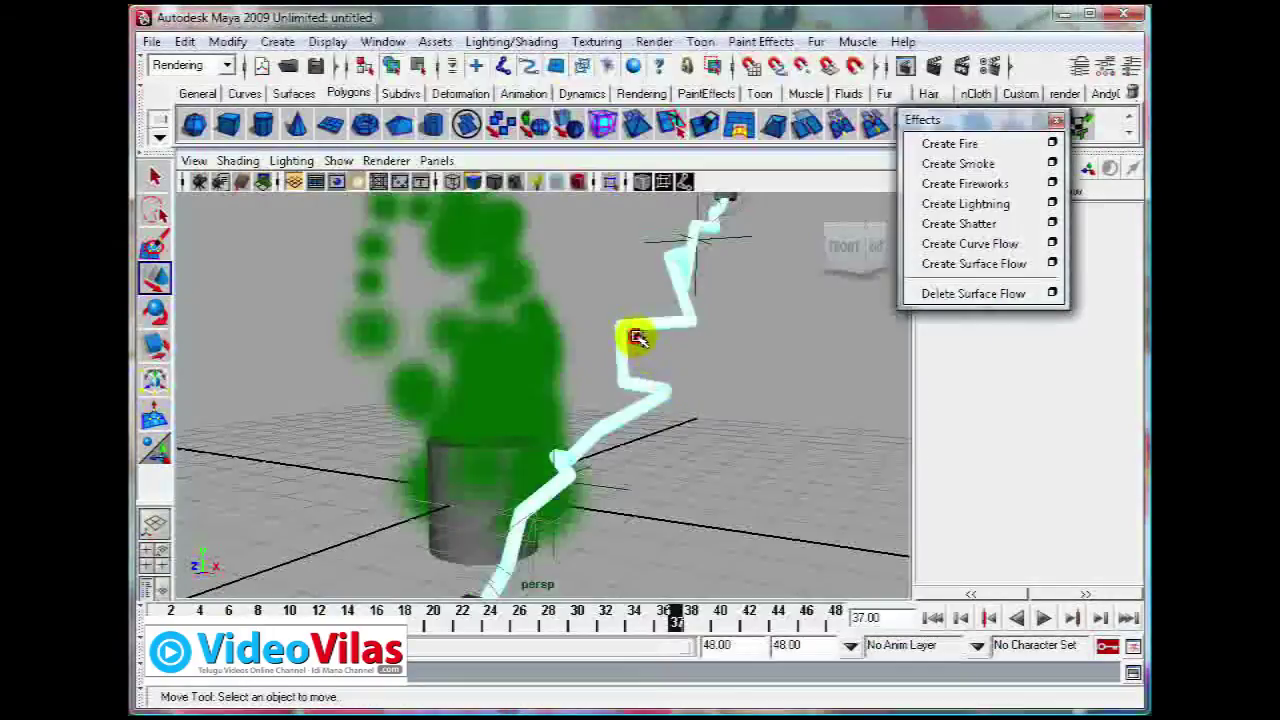
left_click(637, 339)
key("ctrl+a")
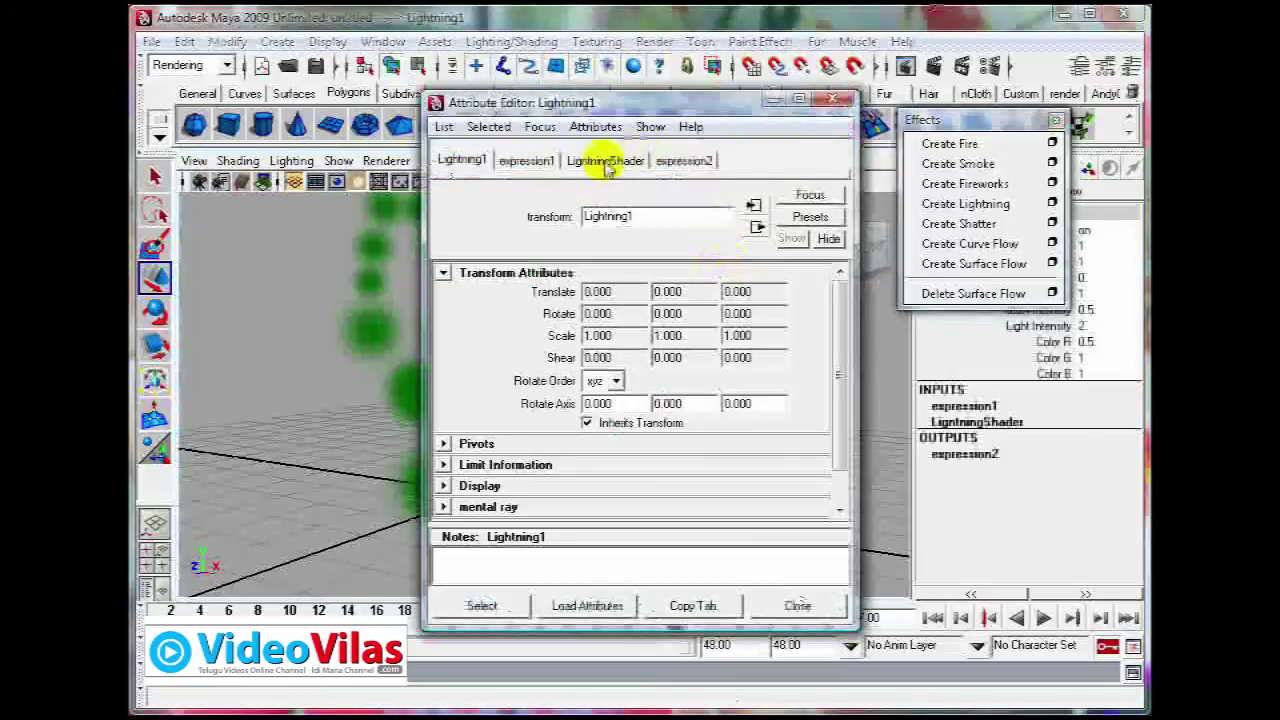
left_click(606, 165)
left_click_drag(661, 105, 834, 61)
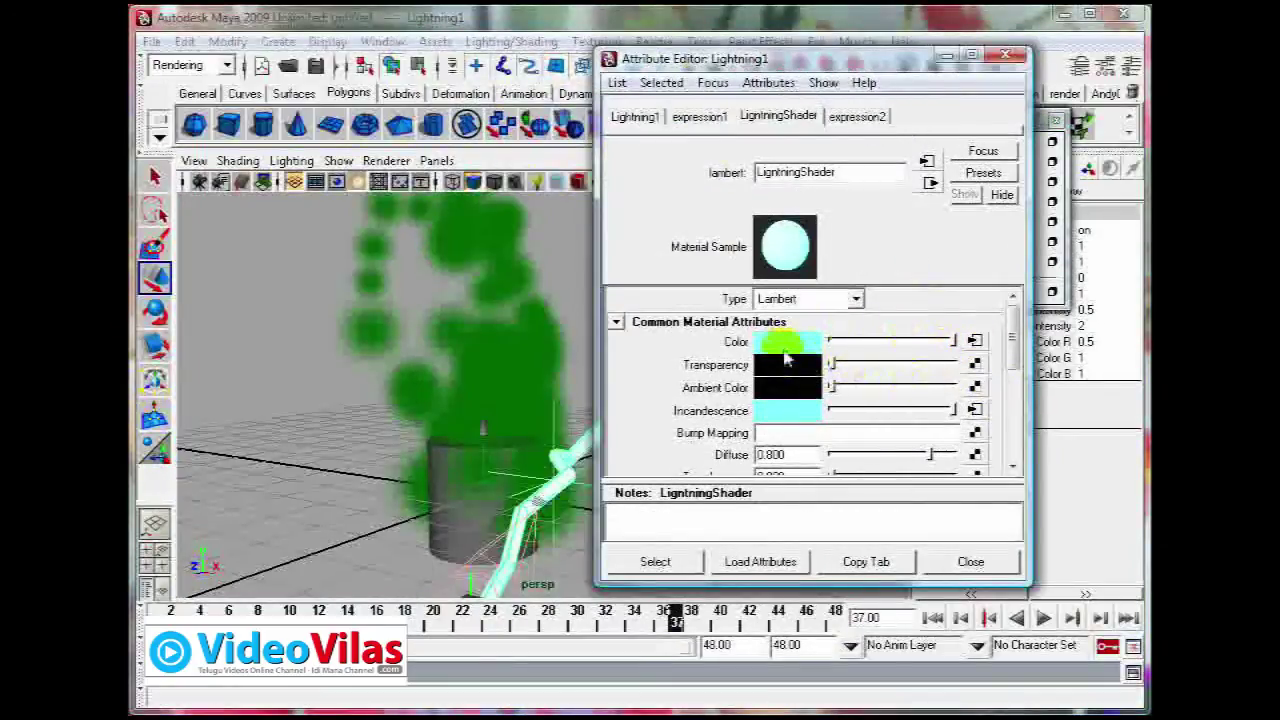
left_click(785, 343)
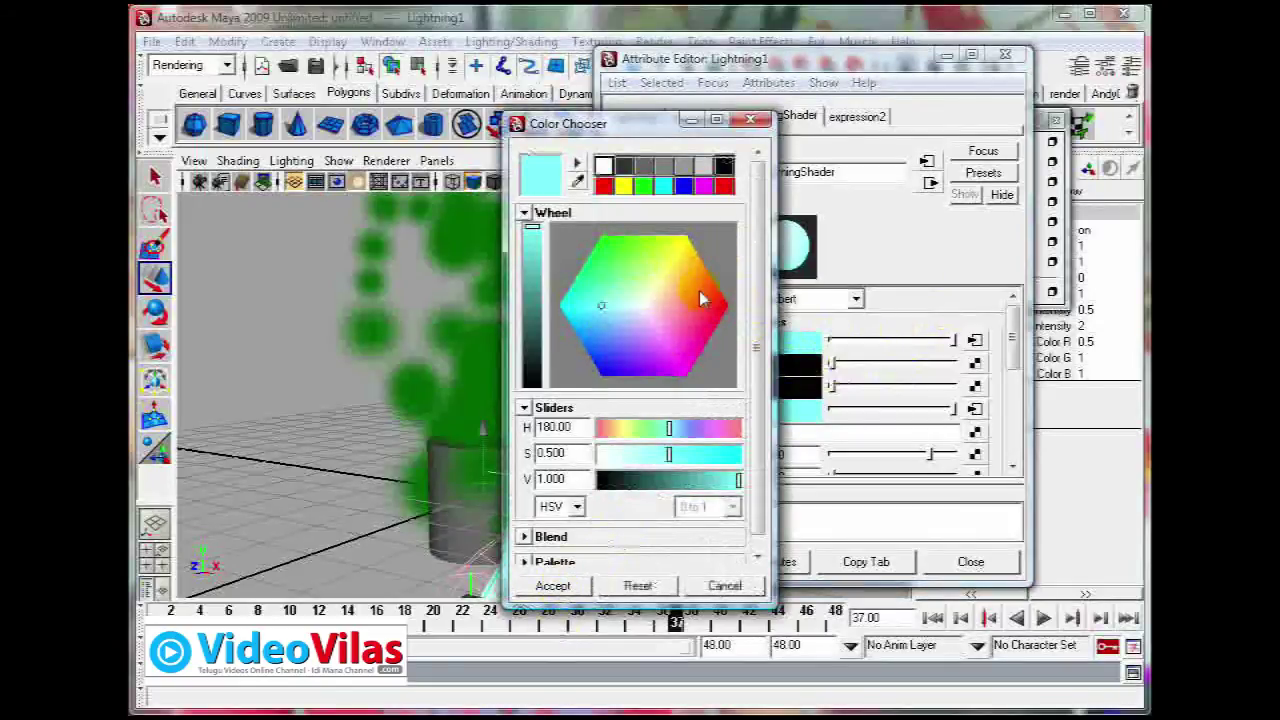
left_click(724, 586)
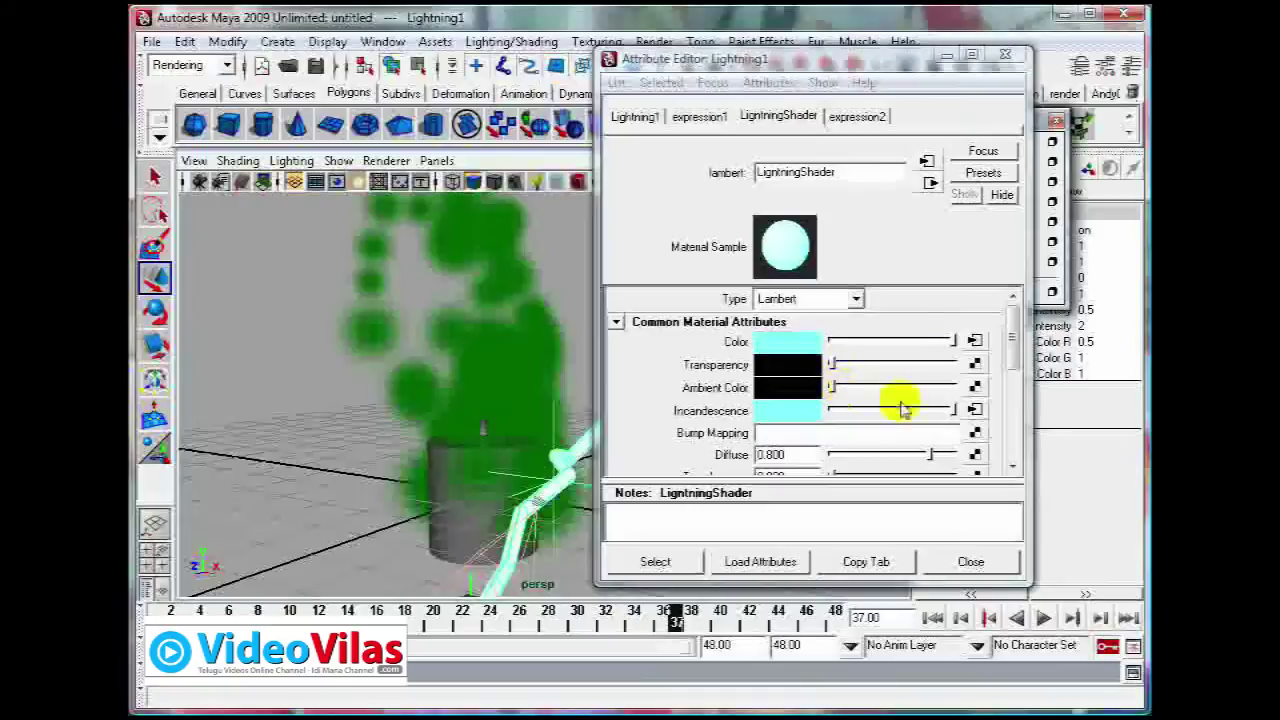
left_click_drag(1015, 342, 1012, 385)
left_click(700, 403)
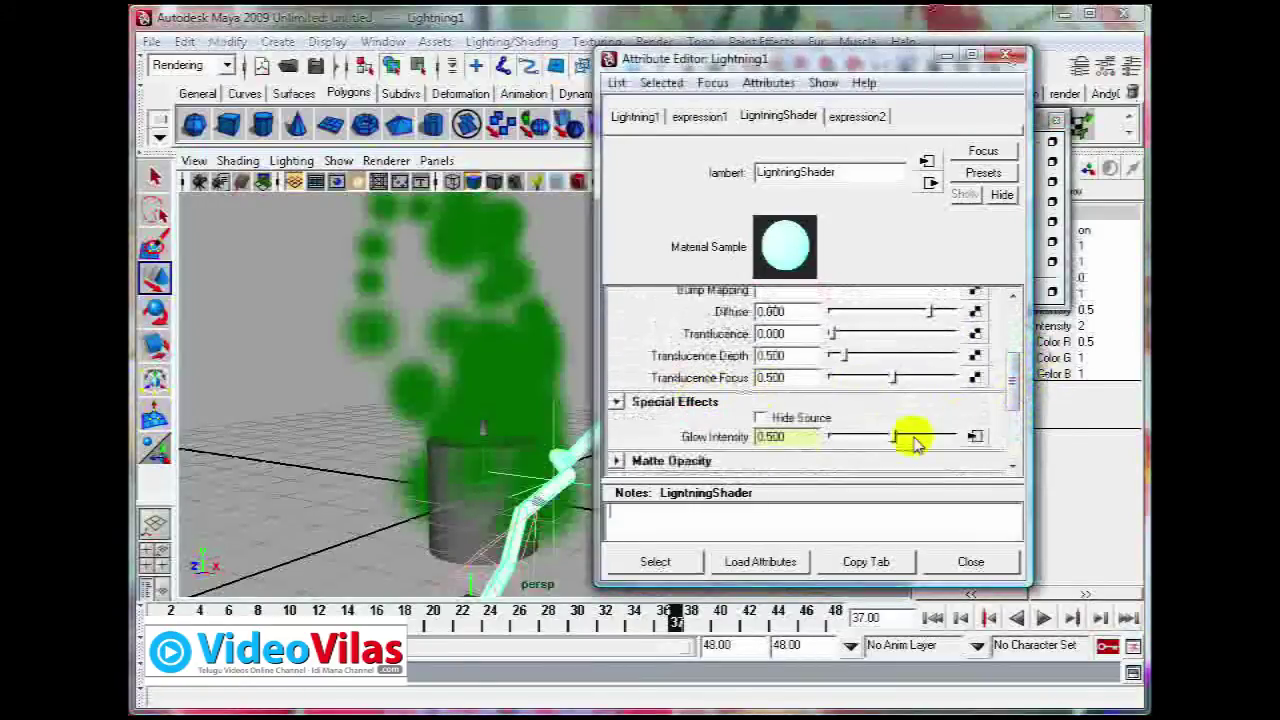
left_click(1007, 57)
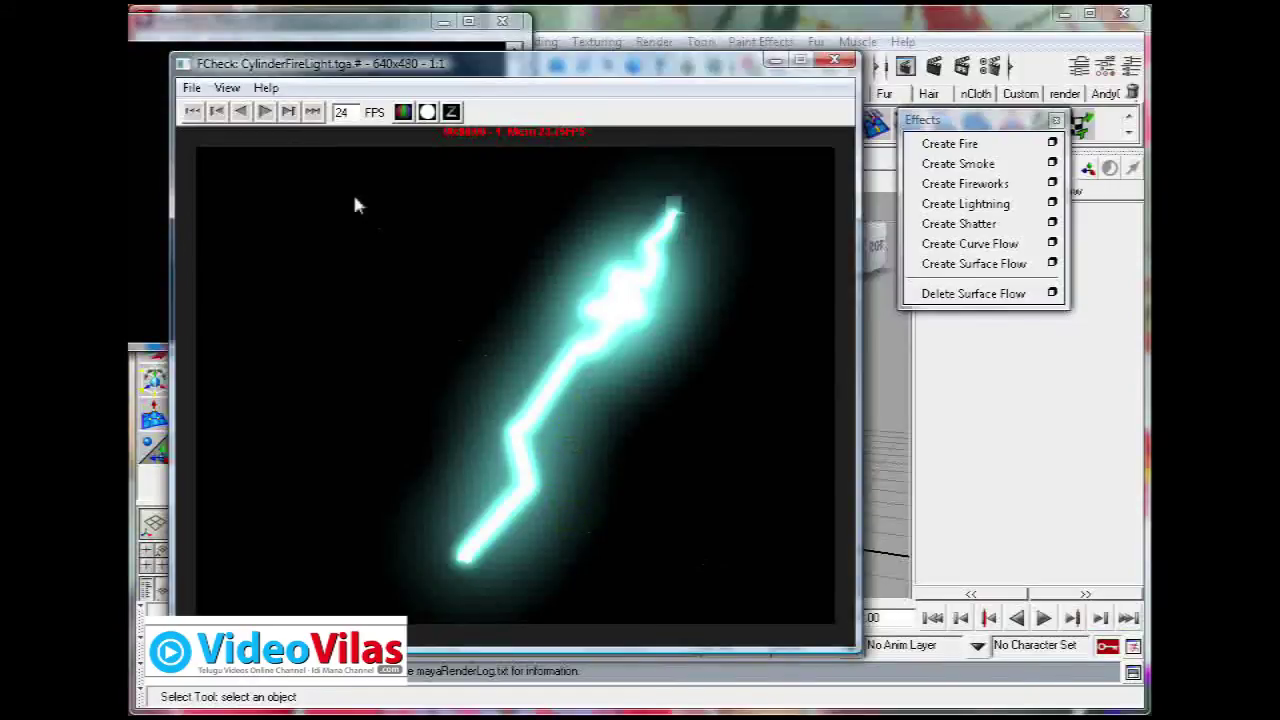
Play the CylinderFireLight.tga sequence in FCheck.
left_click(265, 112)
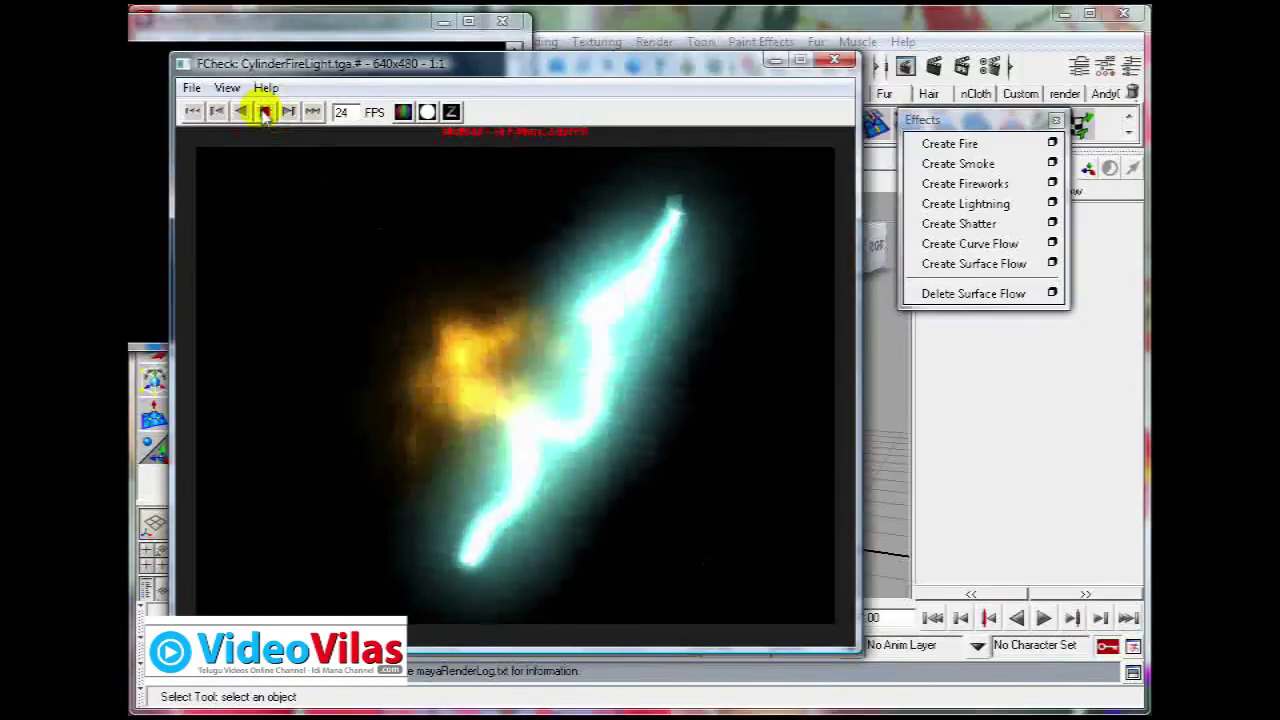